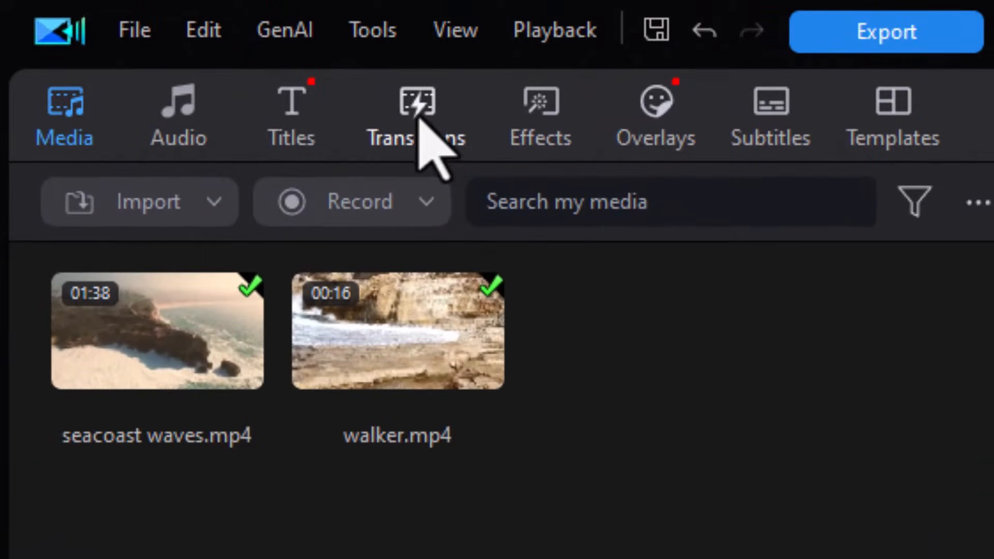
Step: Apply the Whoosh transition from the With Sound FX category between the seacoast waves and walker clips
click(427, 122)
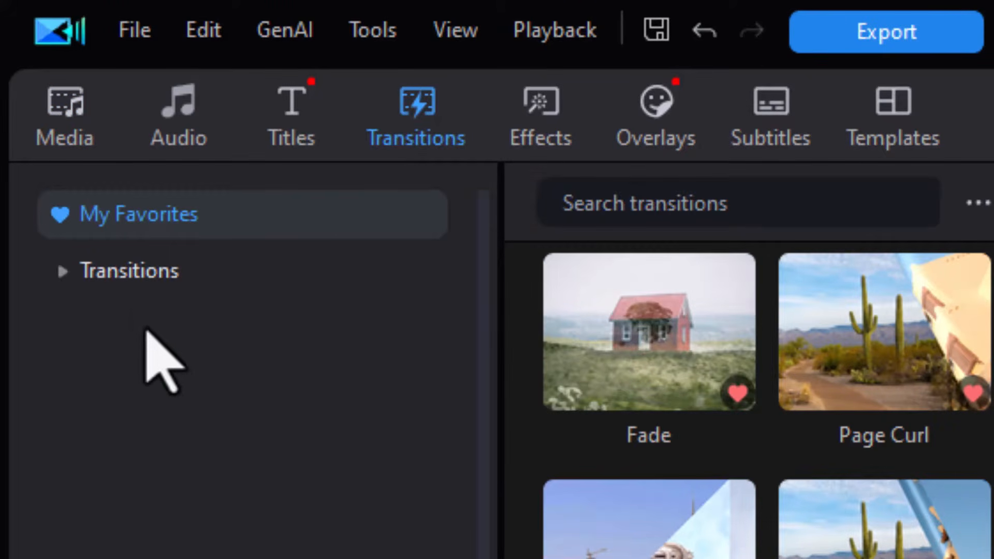
click(61, 269)
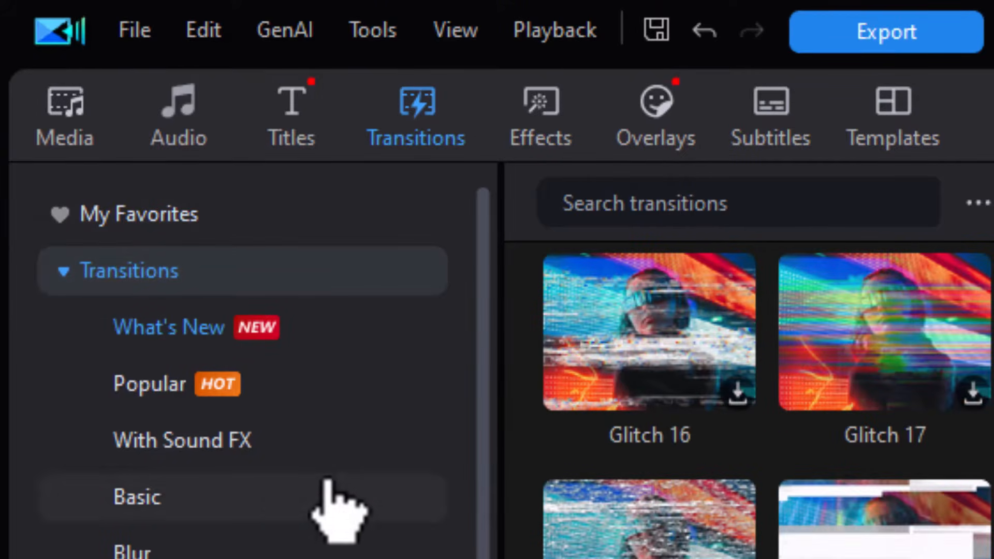
click(253, 446)
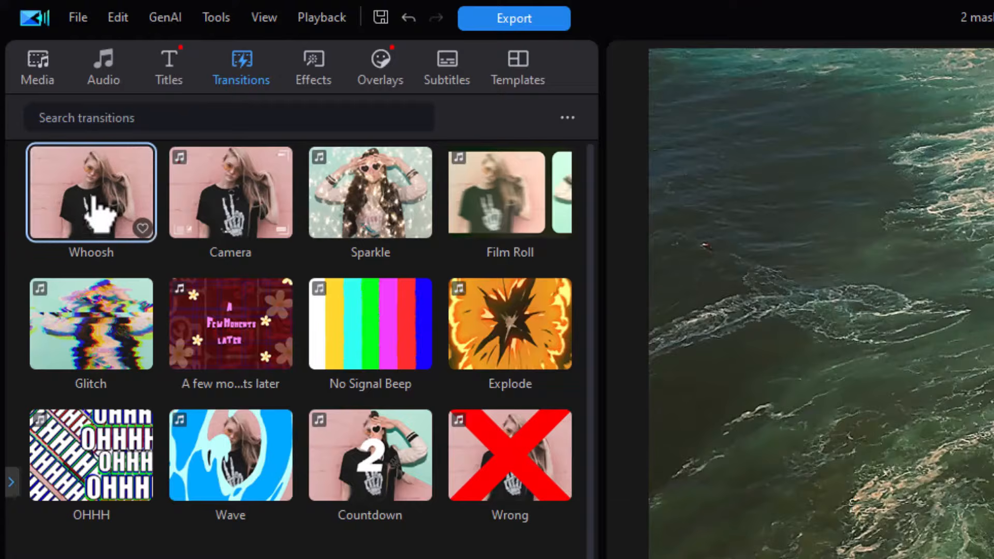
drag(102, 194, 409, 532)
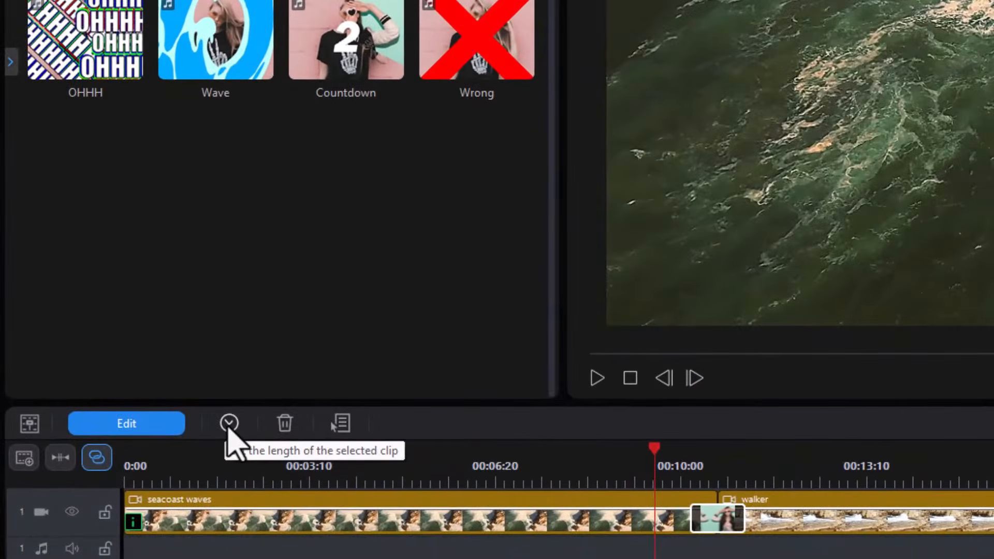
Step: Set the duration of the Whoosh transition to 4 seconds
click(228, 424)
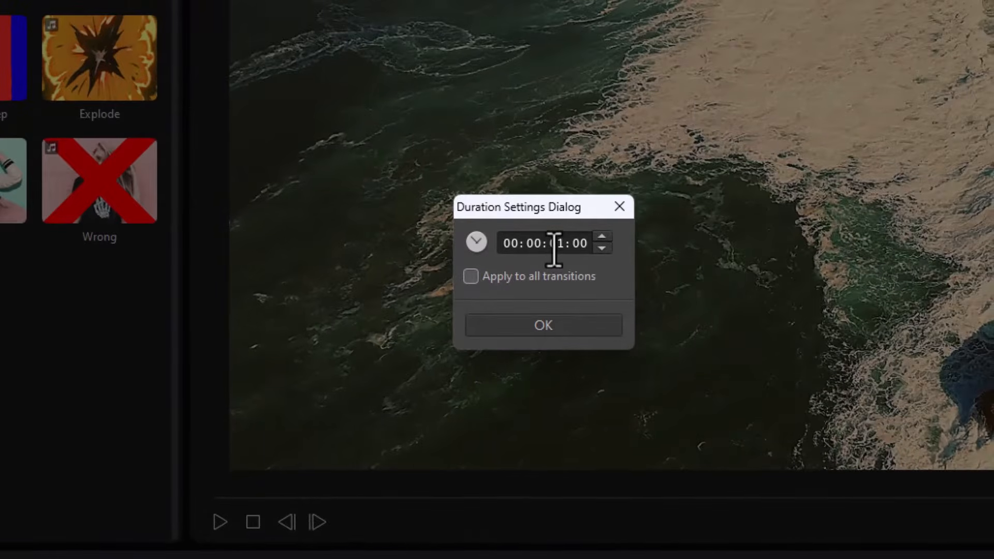
click(656, 205)
text(4)
key(Return)
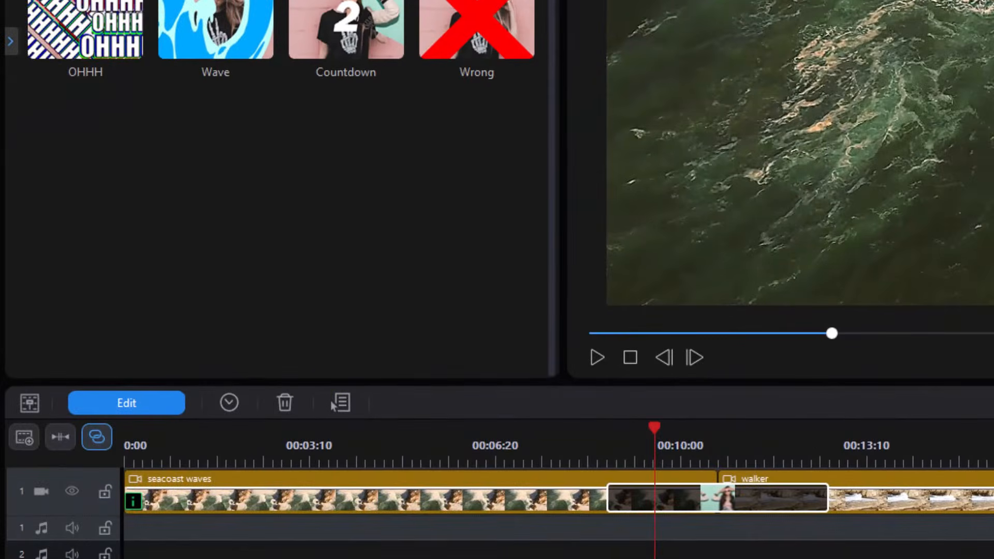
Step: Play the timeline from just before the Whoosh transition into the walker clip and pause playback
click(584, 452)
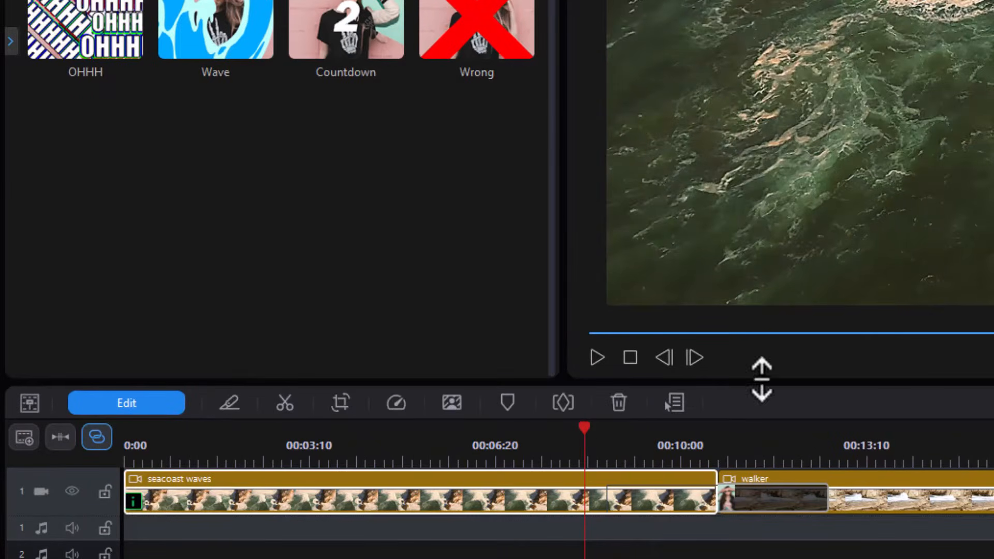
click(598, 357)
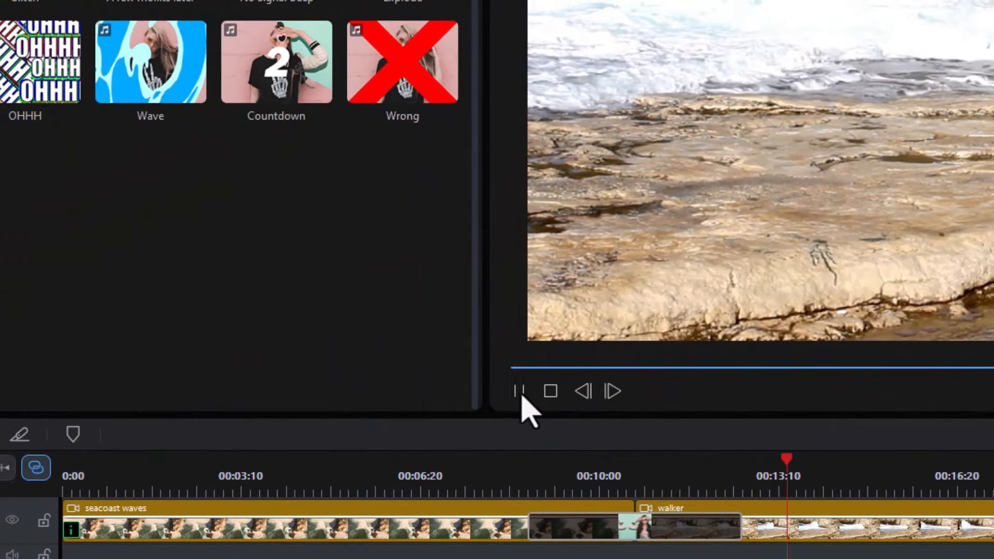
click(519, 392)
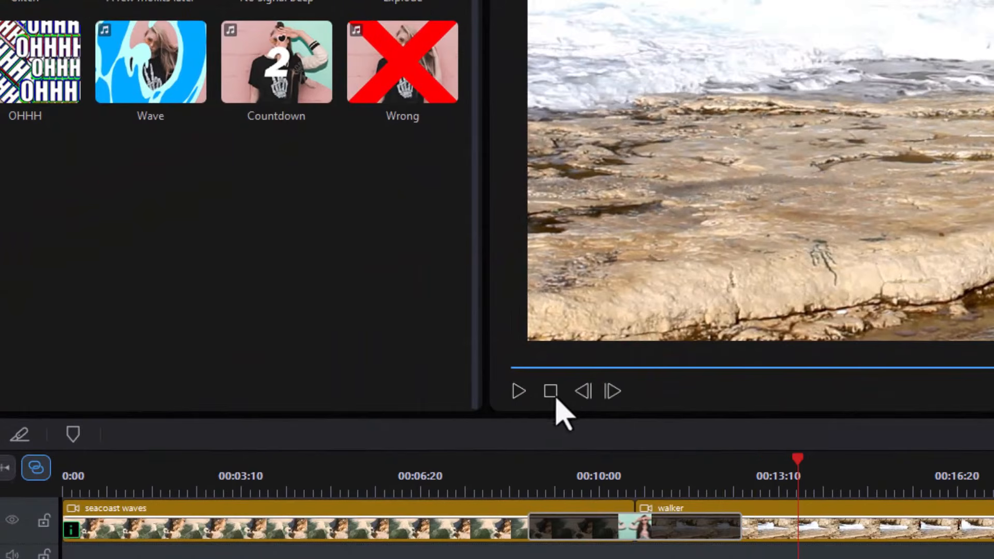
Step: Open the settings of the Whoosh transition and widen the settings area to show its full volume control
click(608, 533)
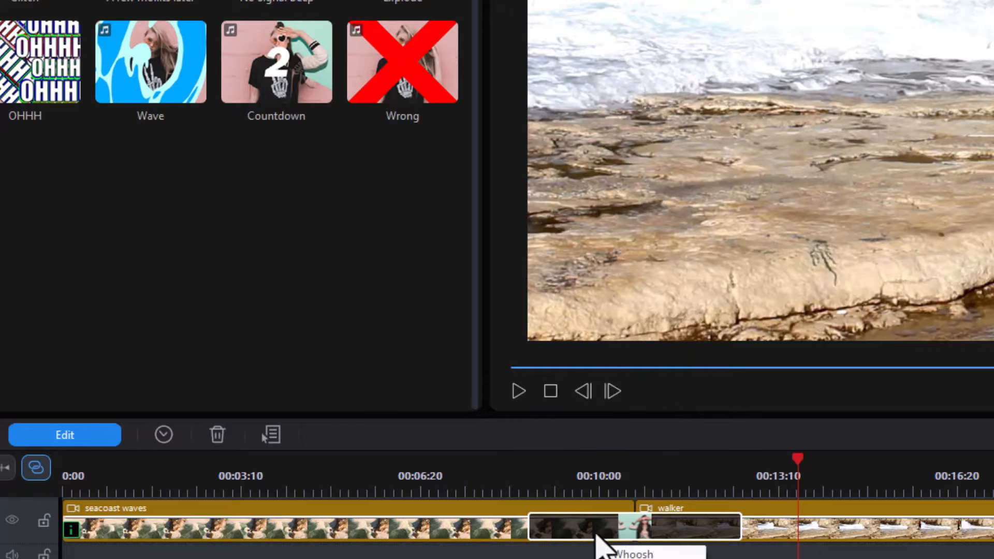
click(64, 437)
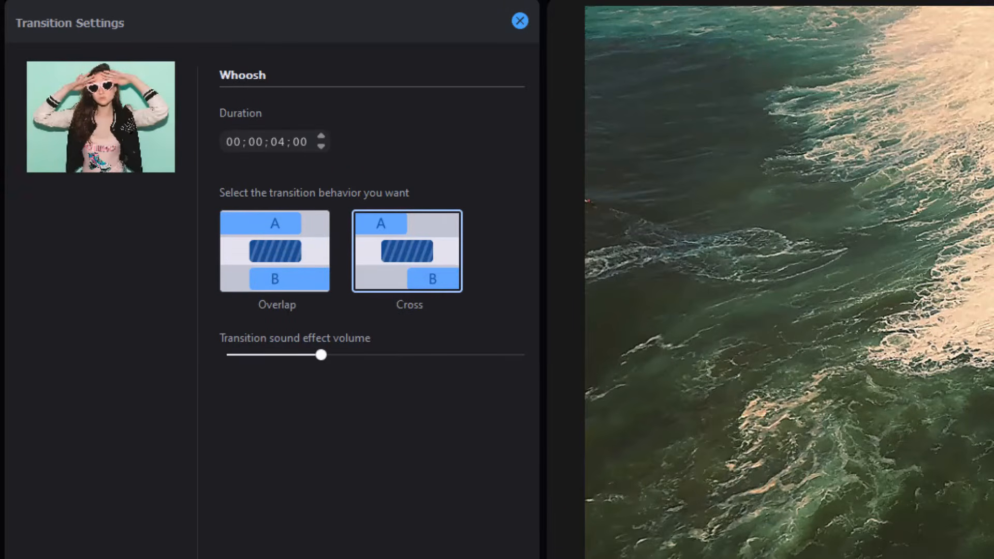
drag(771, 437, 813, 435)
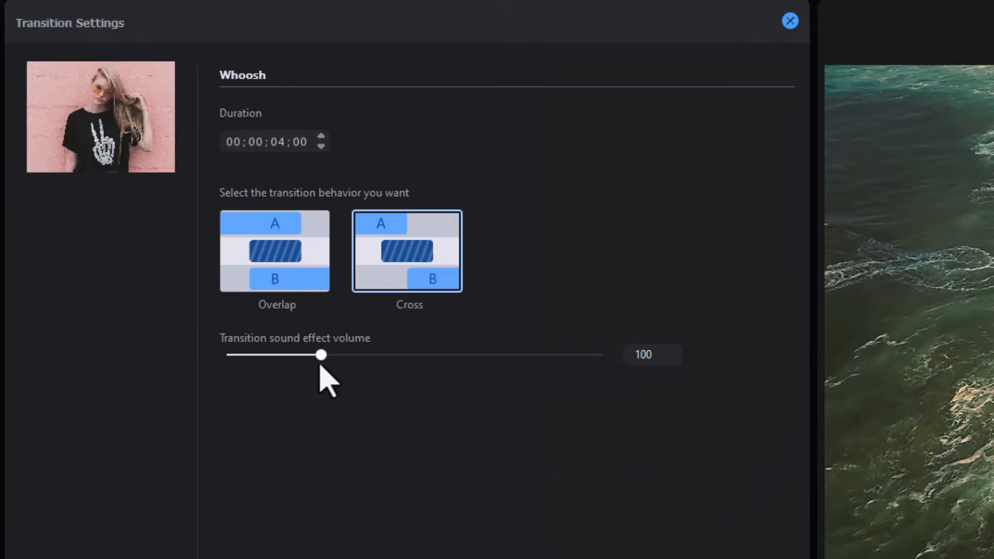
Step: Set the Whoosh transition's sound effect volume to 362 and return to the transition library at its narrower width
drag(322, 355, 619, 368)
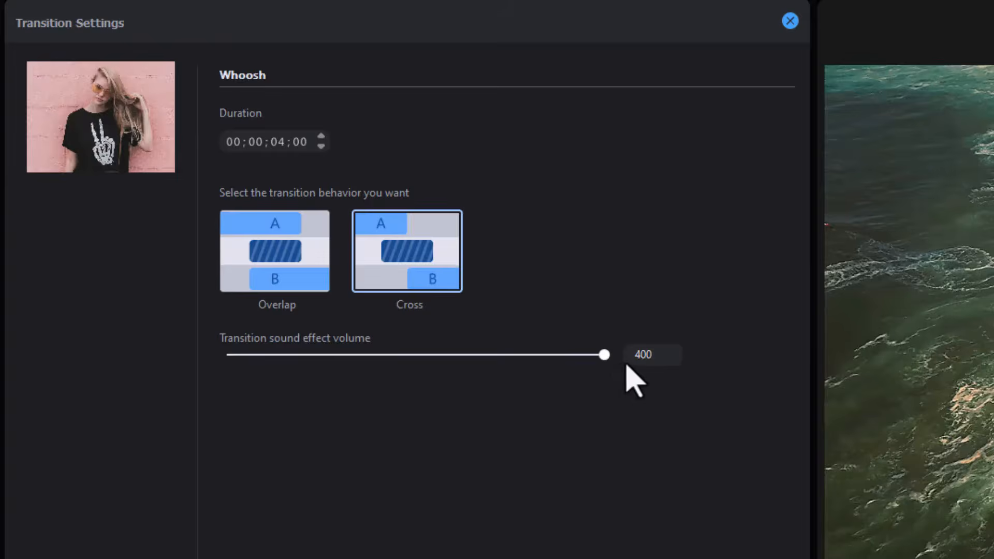
drag(602, 363, 553, 365)
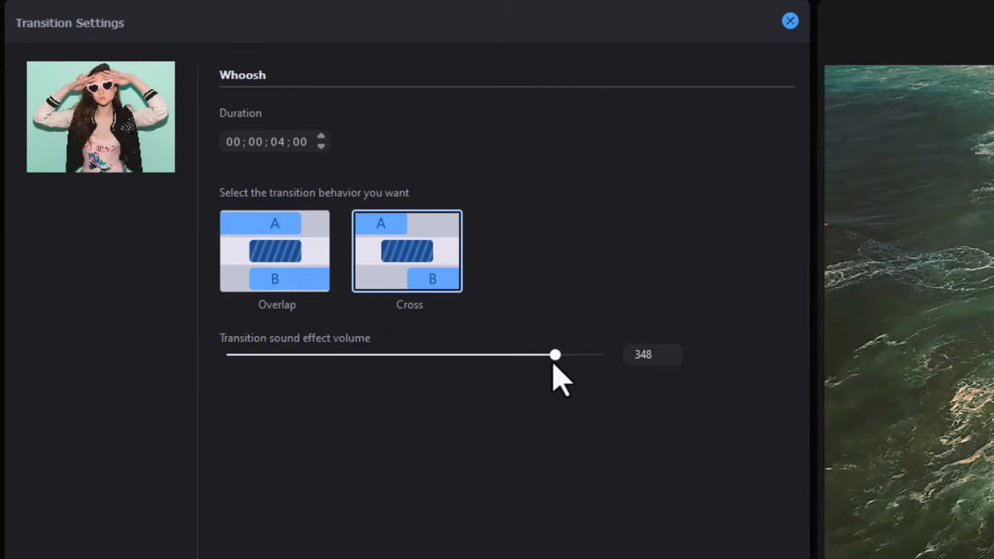
drag(553, 364, 411, 363)
click(267, 365)
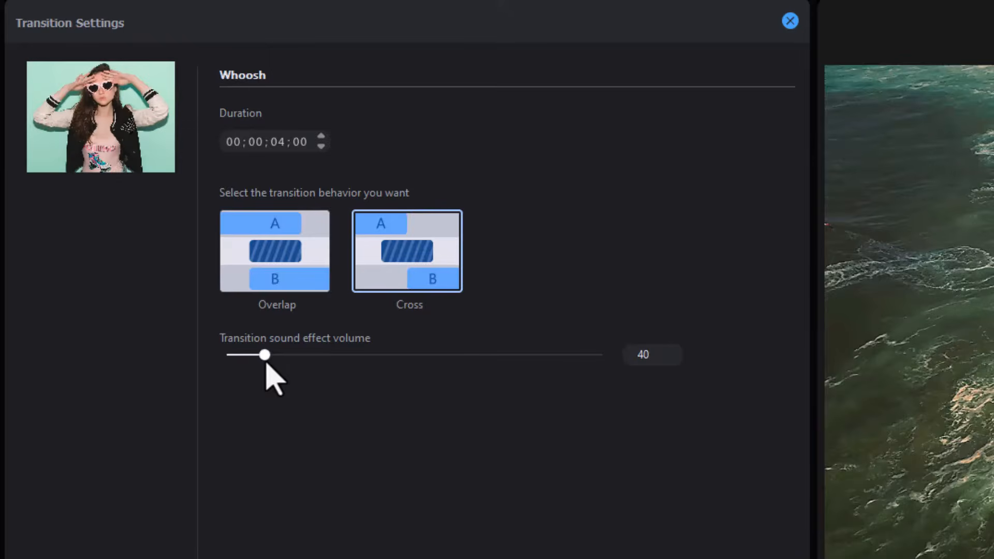
click(567, 364)
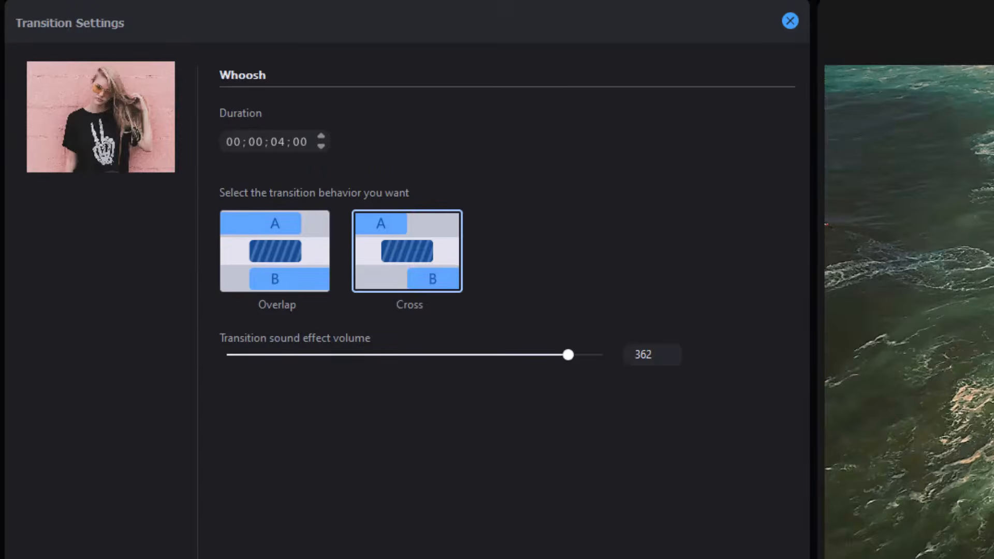
click(790, 21)
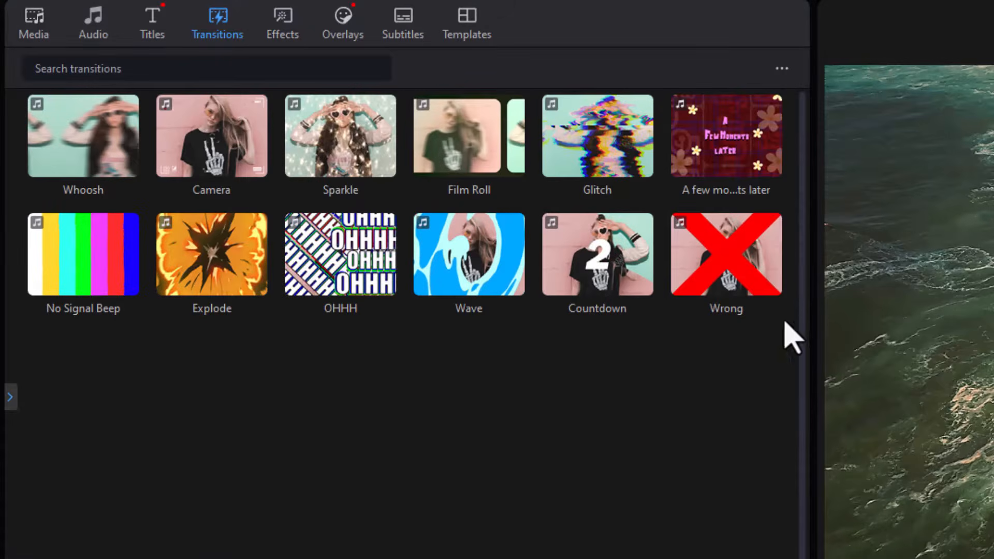
drag(813, 344, 146, 355)
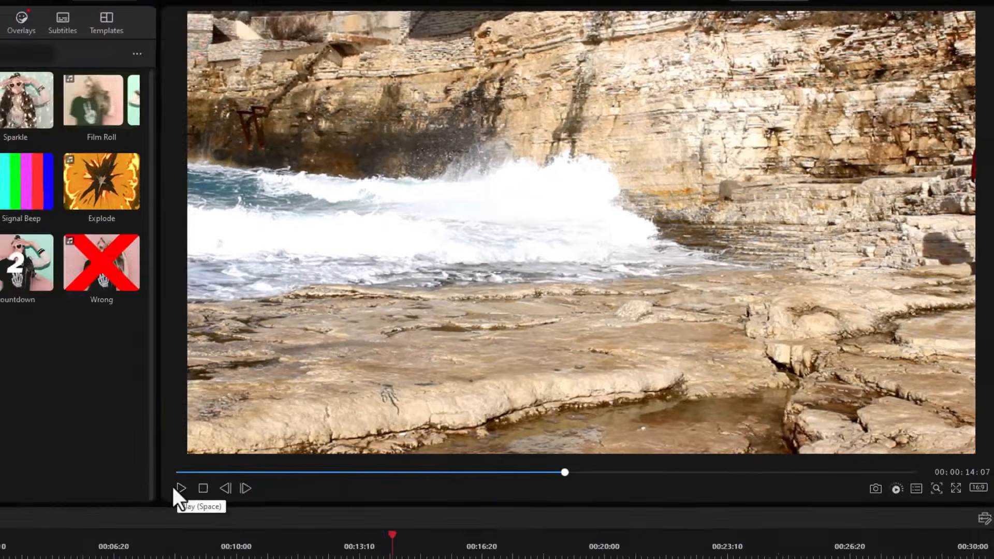
Step: Replace the transition between the two clips with Camera and play it back on the timeline
drag(132, 121, 366, 487)
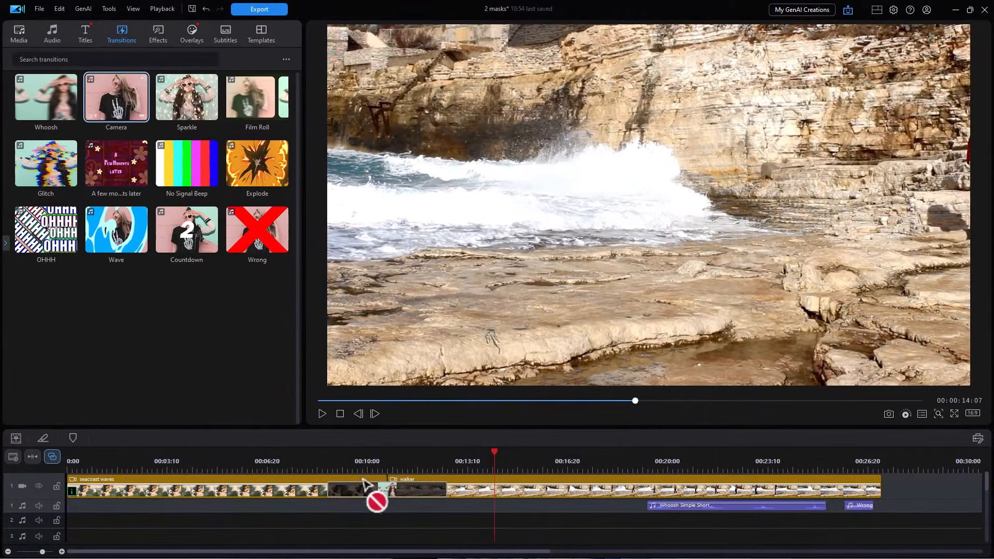
click(366, 490)
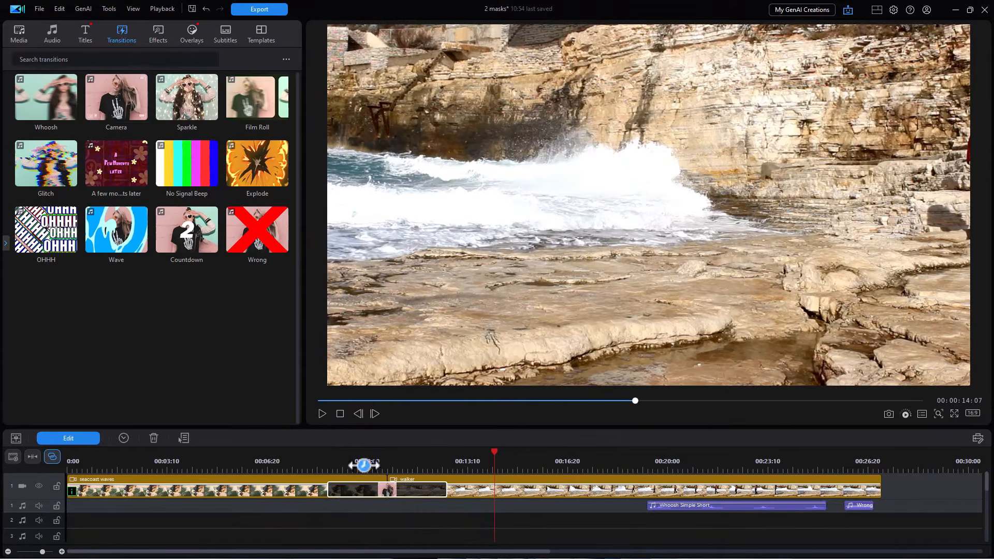
click(321, 413)
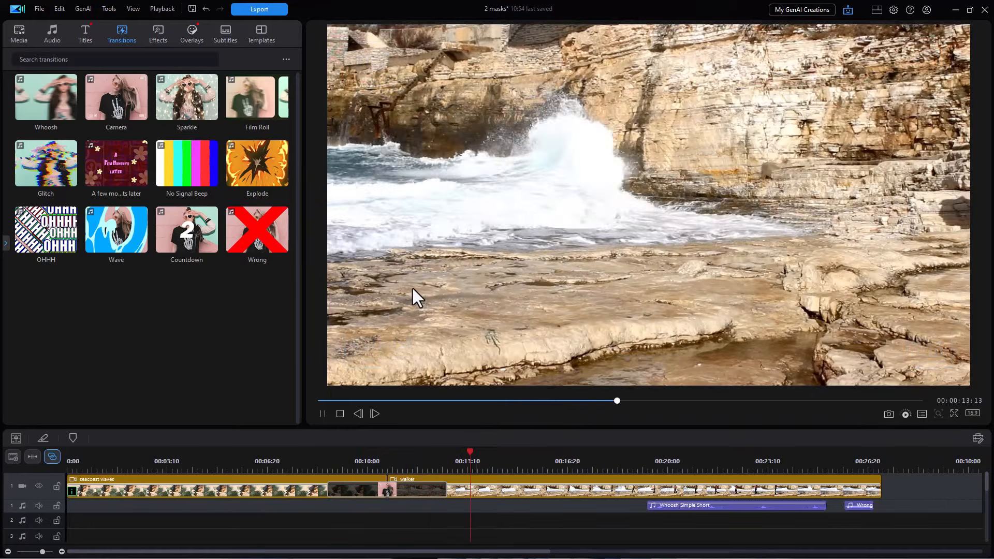
click(352, 460)
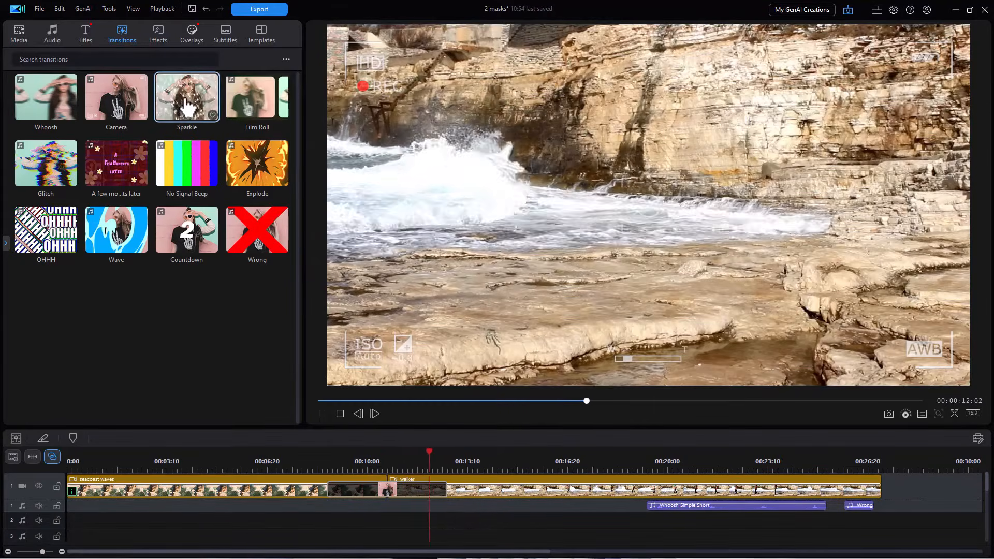
Step: Replace the Camera transition between the clips with Sparkle and preview it
drag(189, 102, 362, 490)
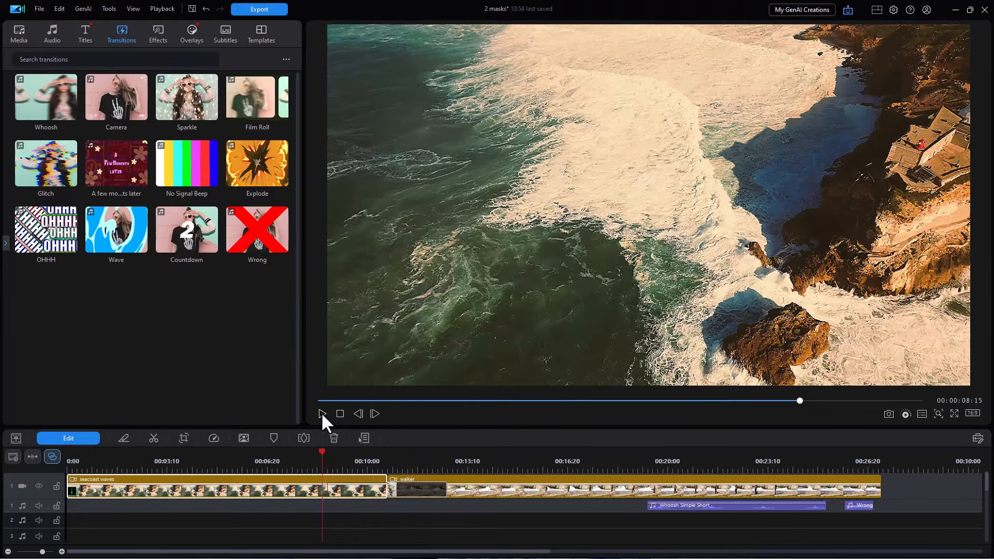
click(323, 413)
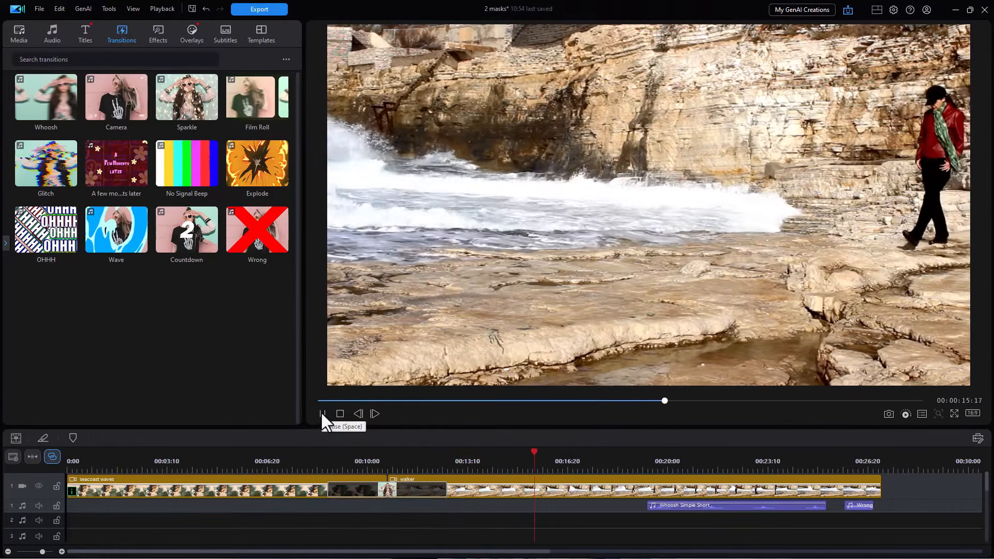
click(310, 463)
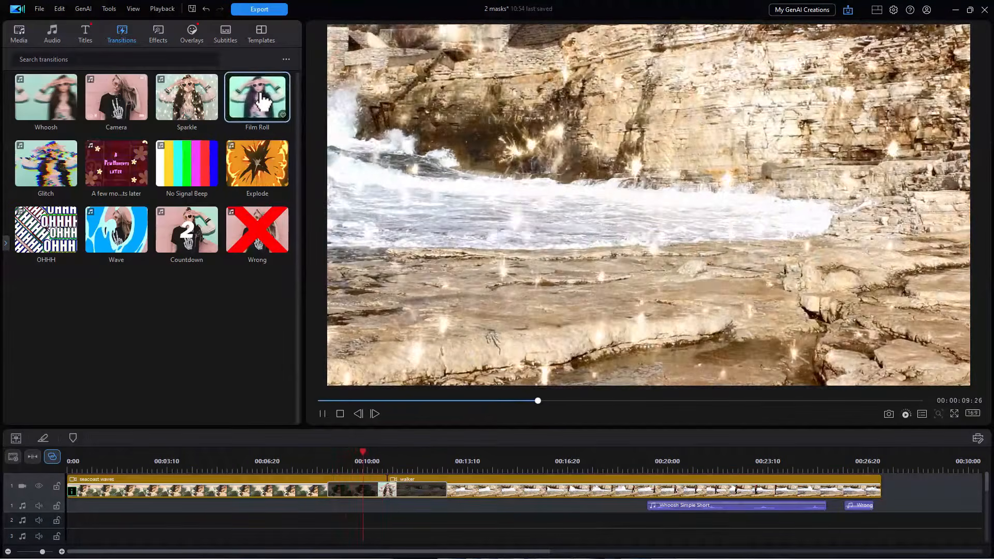
Step: Replace the Sparkle transition with Film Roll and preview it from just before the transition
drag(262, 101, 367, 493)
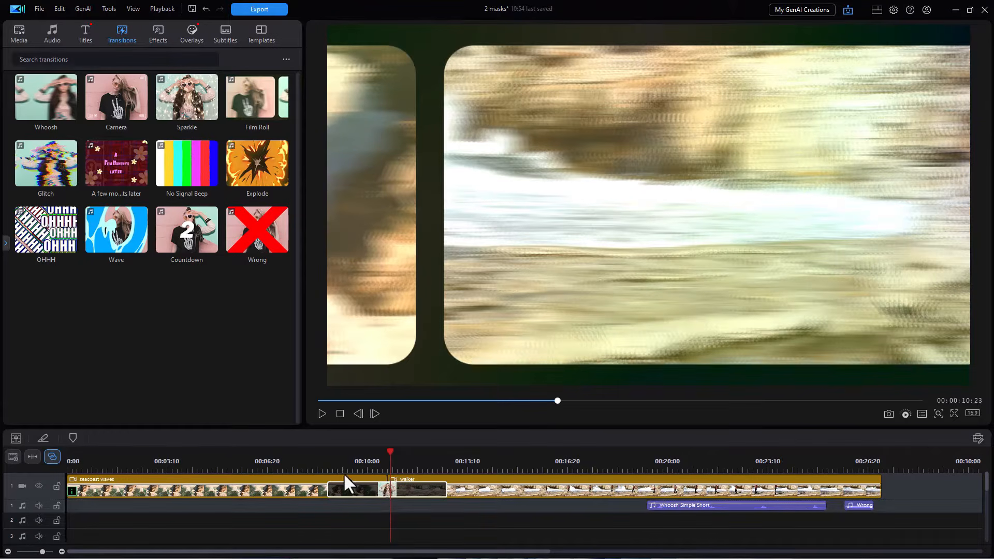
click(317, 456)
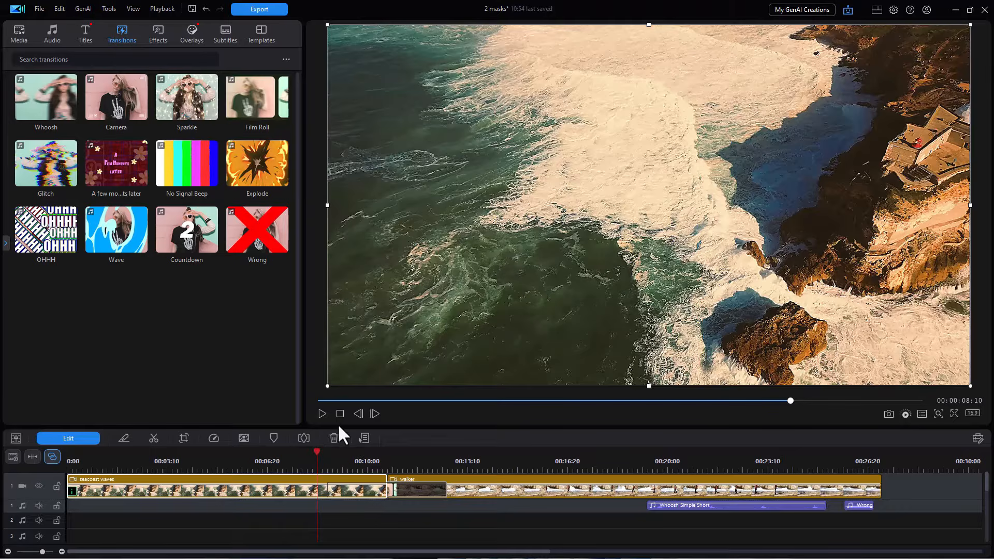
click(320, 412)
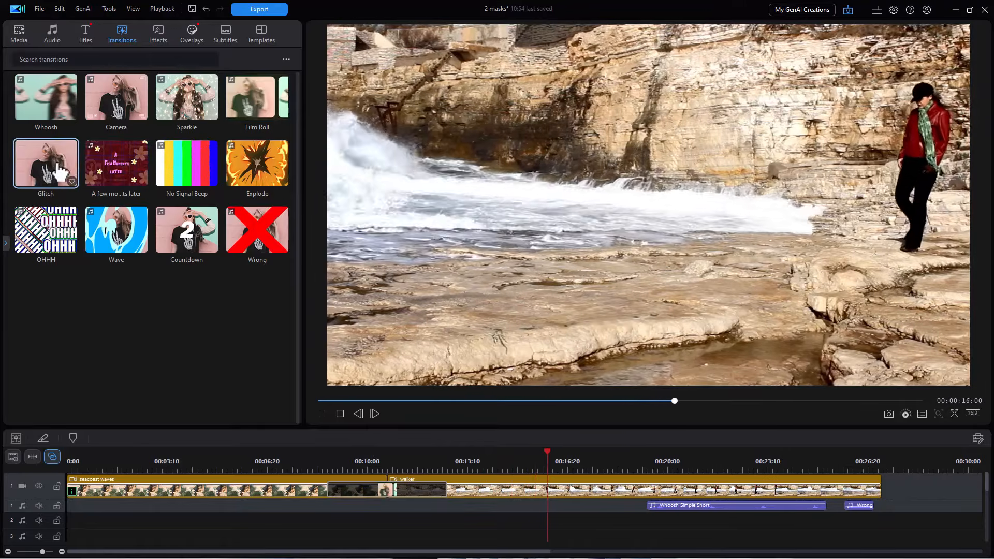
Step: Swap the Film Roll transition between the clips for Glitch and play it back
drag(51, 171, 396, 474)
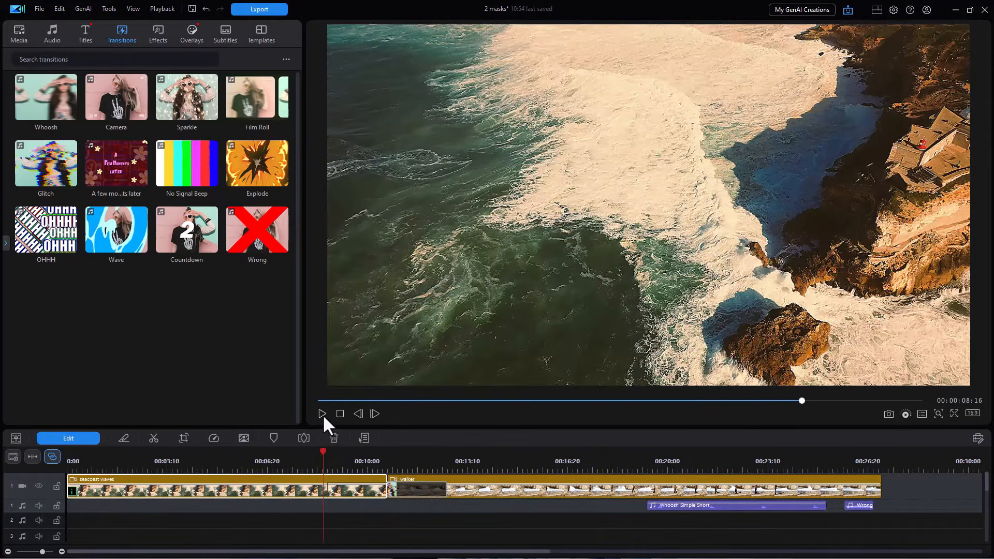
click(322, 413)
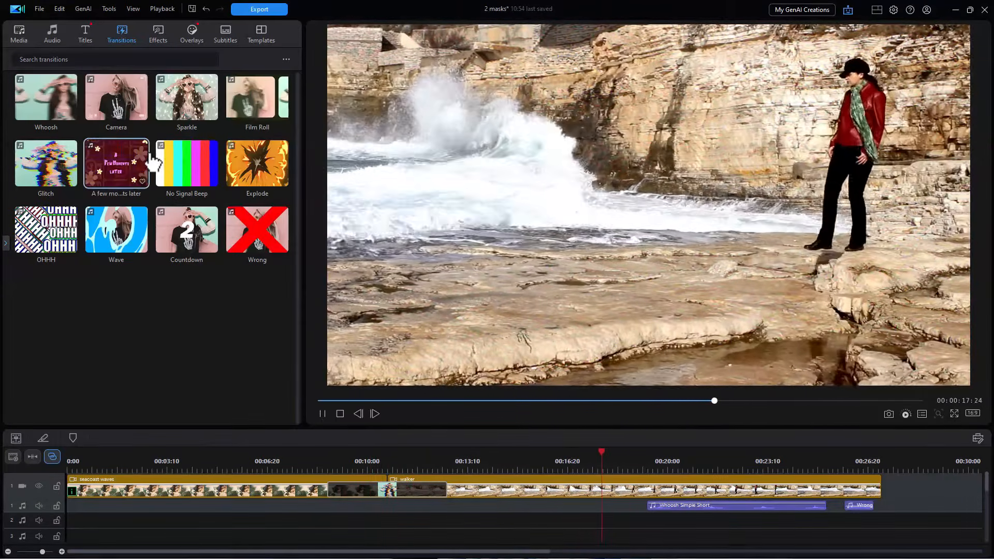
Step: Replace the Glitch transition with the "A few moments later" transition, preview it and pause playback
drag(153, 164, 370, 496)
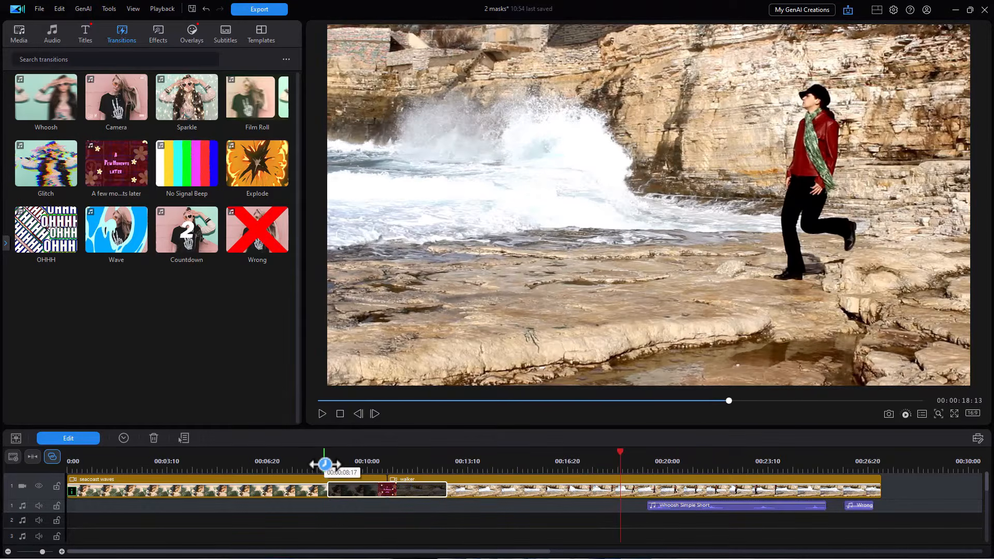
click(322, 460)
click(321, 413)
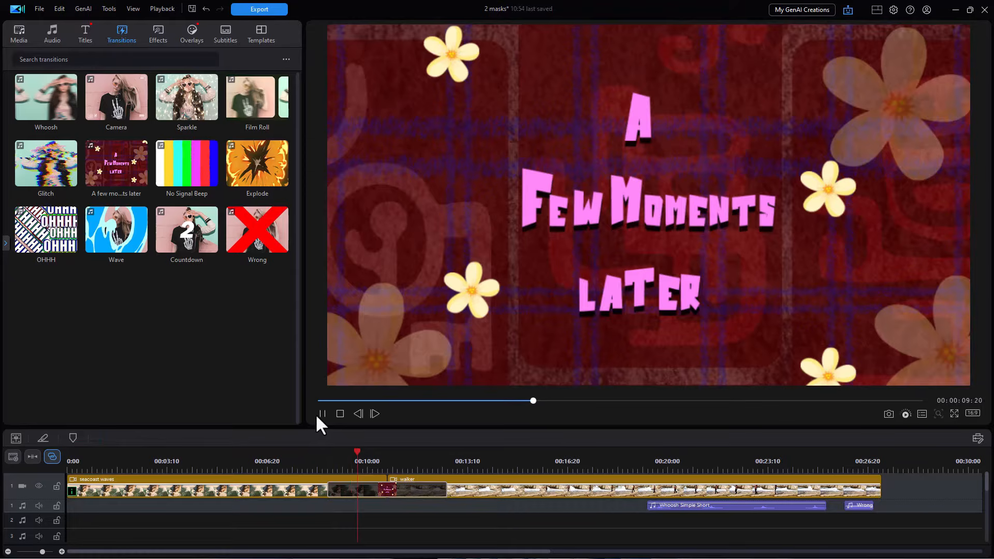
click(323, 413)
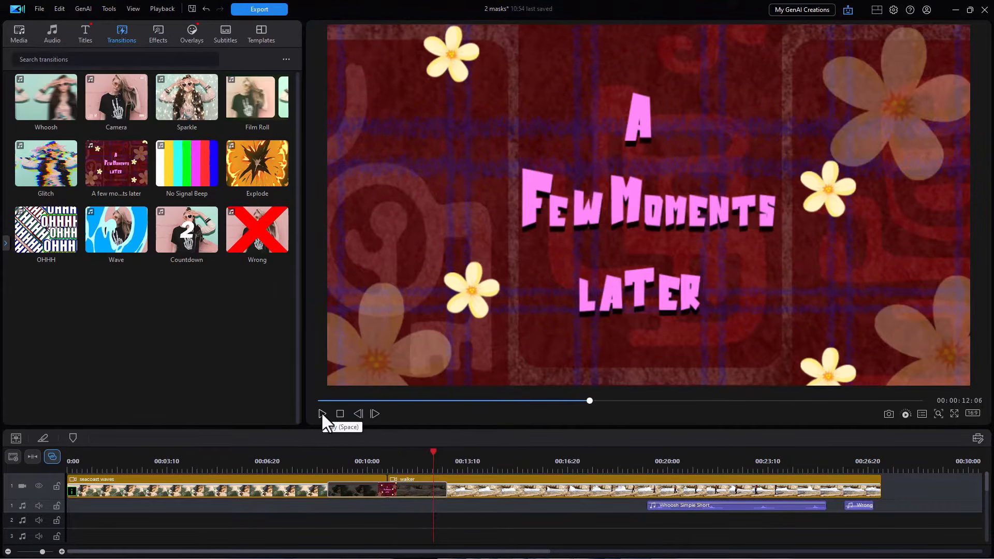
Step: Replace the "A few moments later" transition with No Signal Beep and play it back
drag(199, 176, 356, 492)
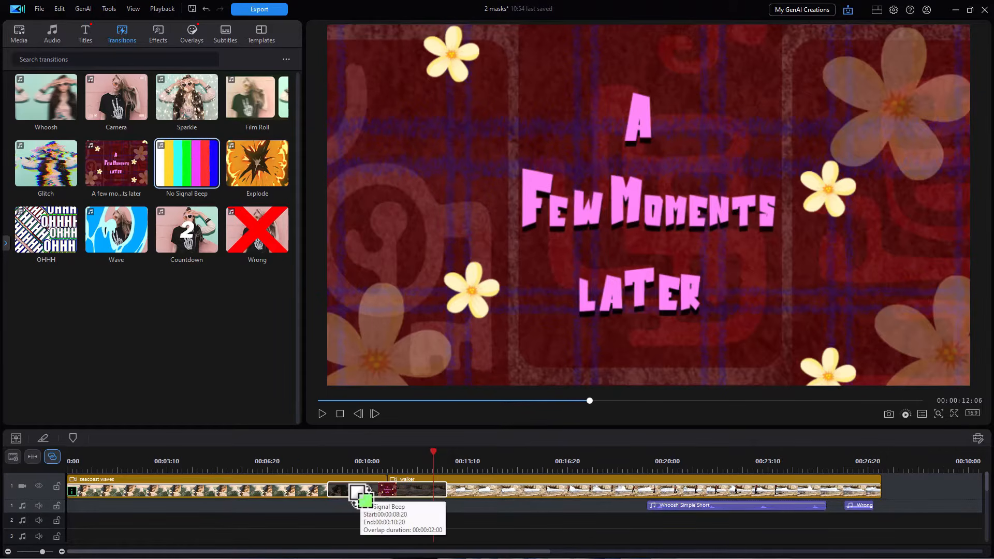
click(314, 411)
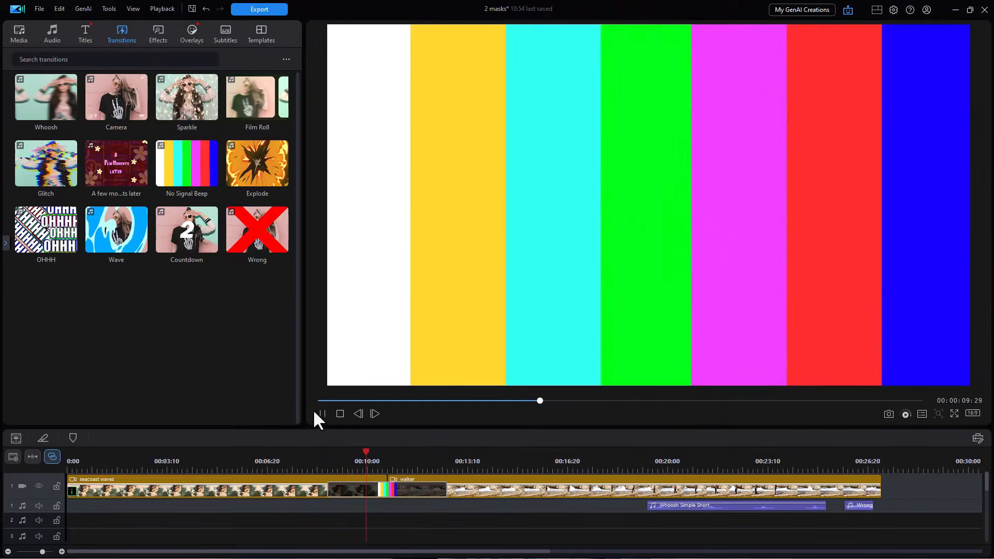
Step: Replace the No Signal Beep transition between the clips with Explode and play it back
drag(251, 158, 357, 486)
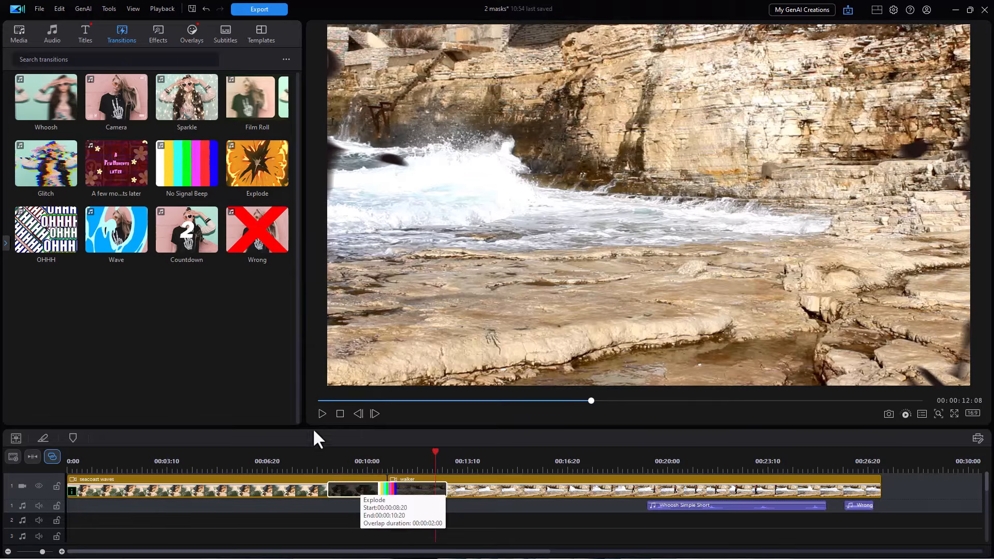
click(322, 414)
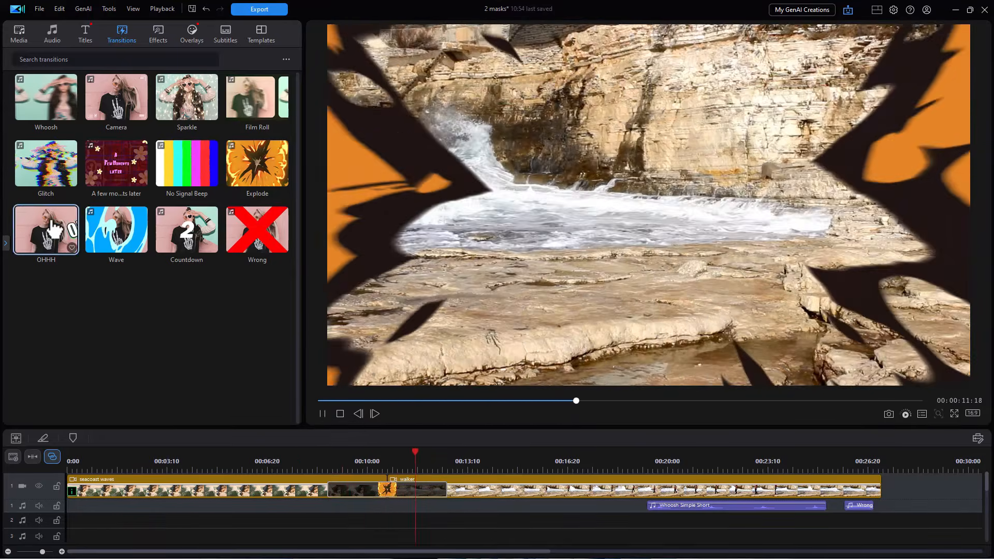
Step: Swap the Explode transition for OHHH and preview it from just before the transition
drag(54, 228, 368, 493)
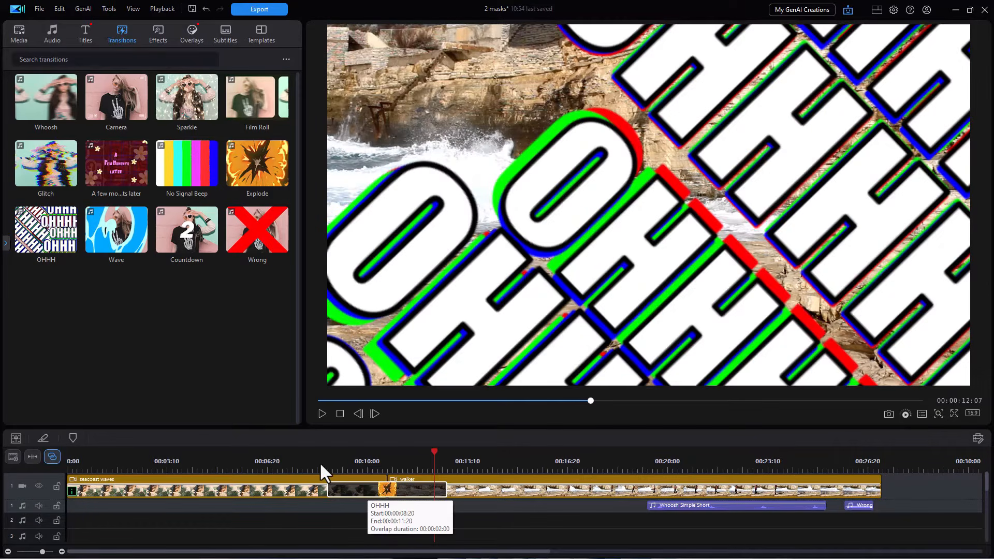
click(318, 465)
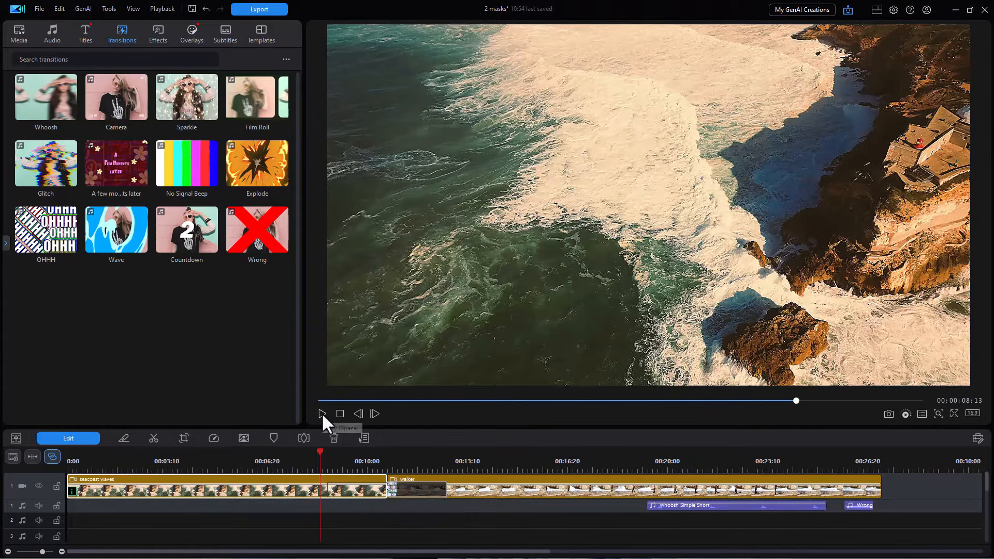
click(322, 413)
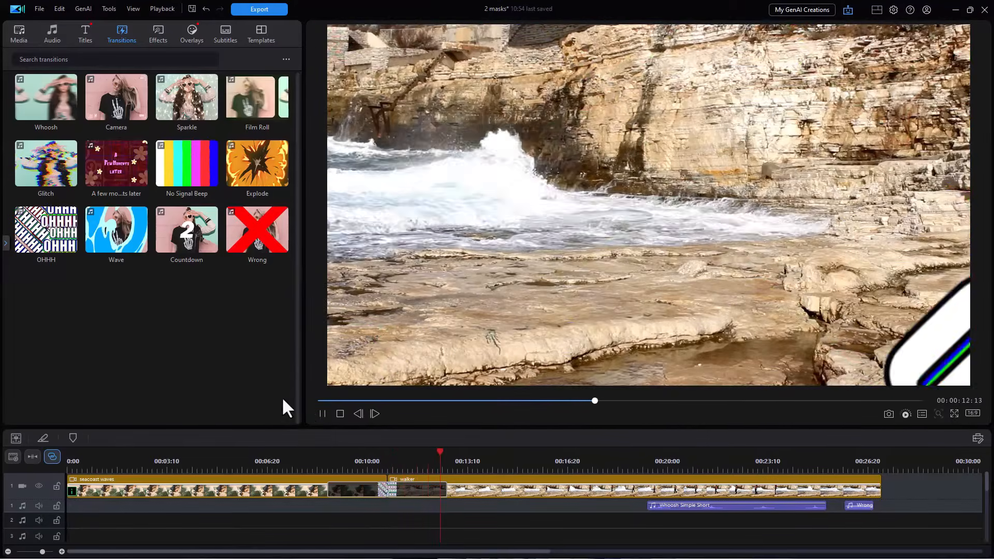
Step: Replace the OHHH transition with Wave and preview it from 00:00:08:13
drag(116, 229, 360, 492)
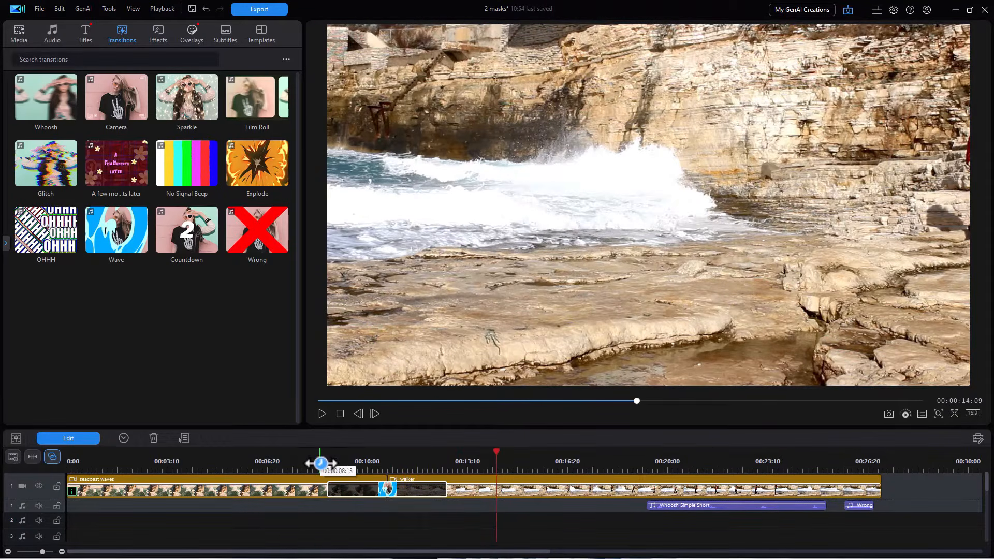
click(321, 463)
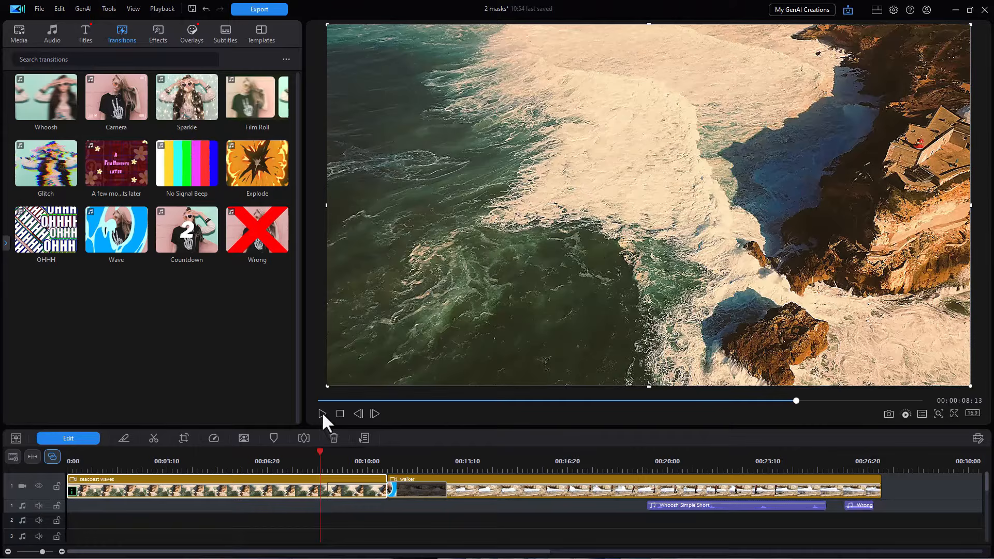
click(321, 414)
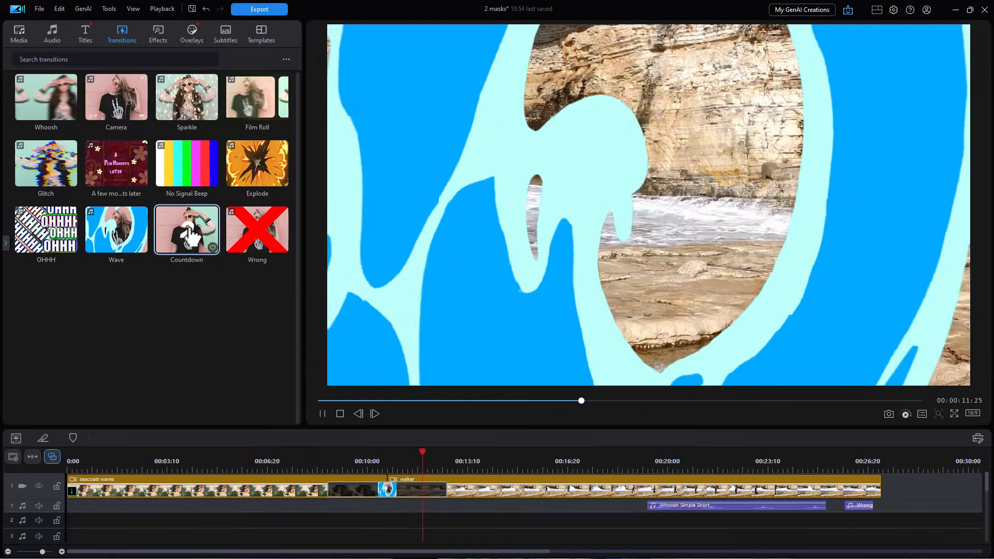
Step: Replace the Wave transition with Countdown and play it back from just before the transition
drag(189, 237, 362, 492)
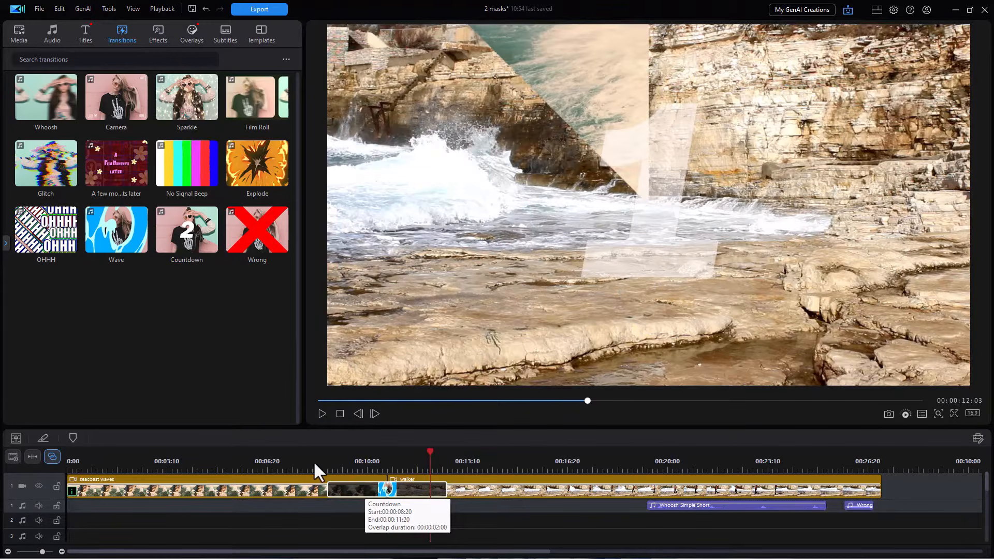
click(315, 462)
click(320, 413)
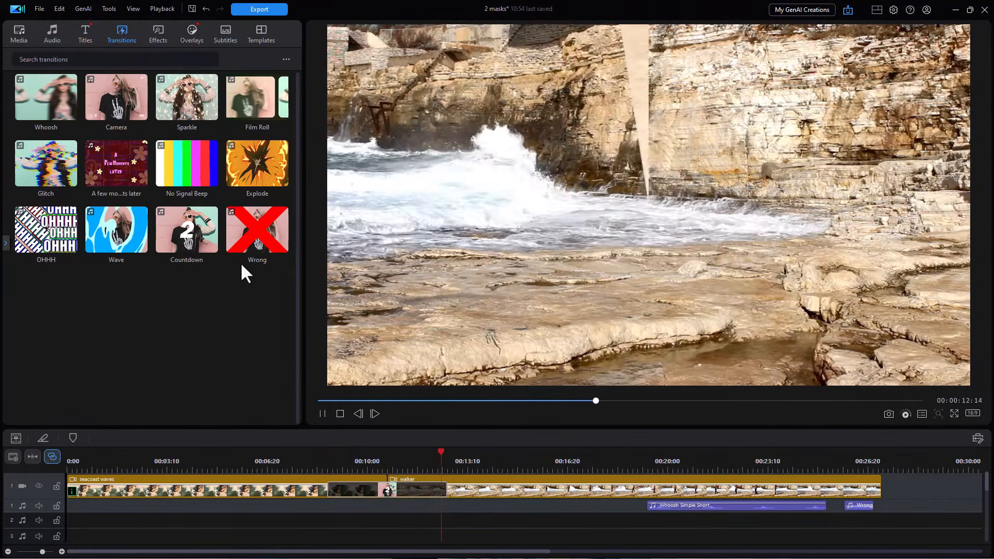
Step: Replace the Countdown transition with Wrong, preview it from 00:00:08:11 and pause playback
drag(257, 238, 363, 495)
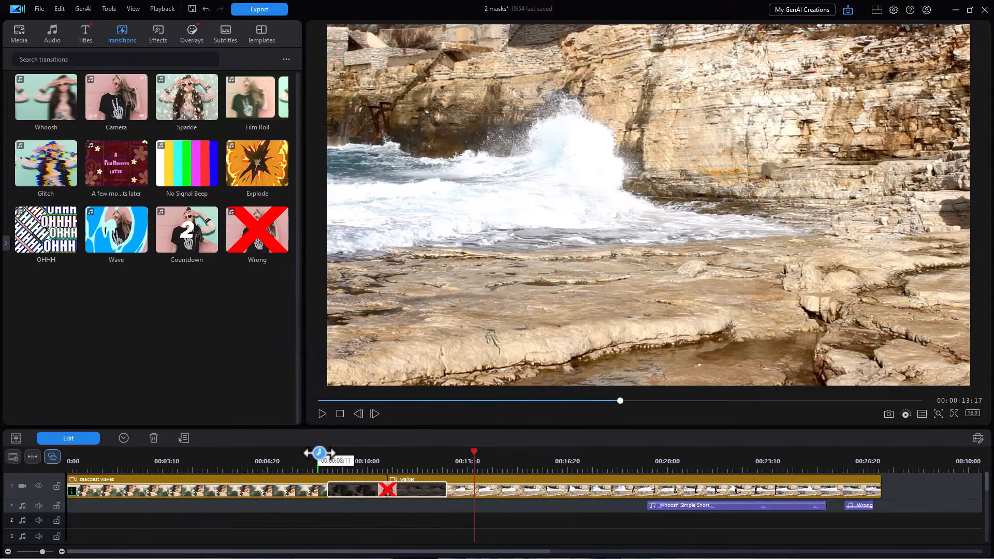
click(318, 461)
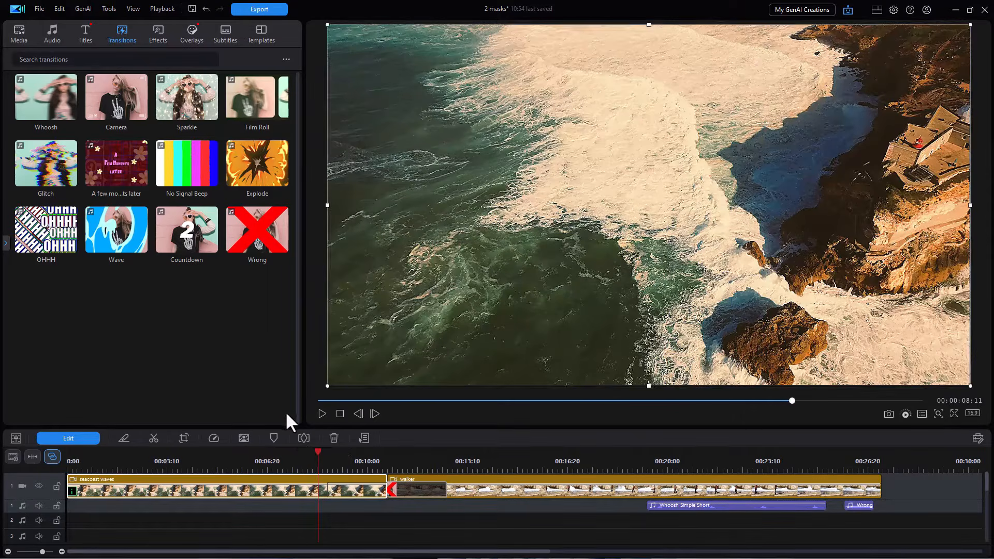
click(322, 413)
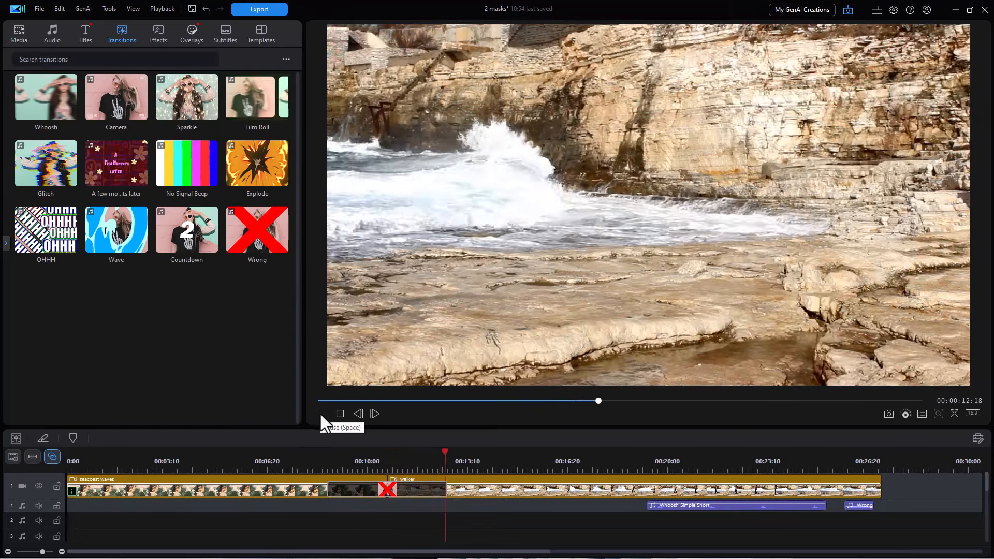
click(323, 413)
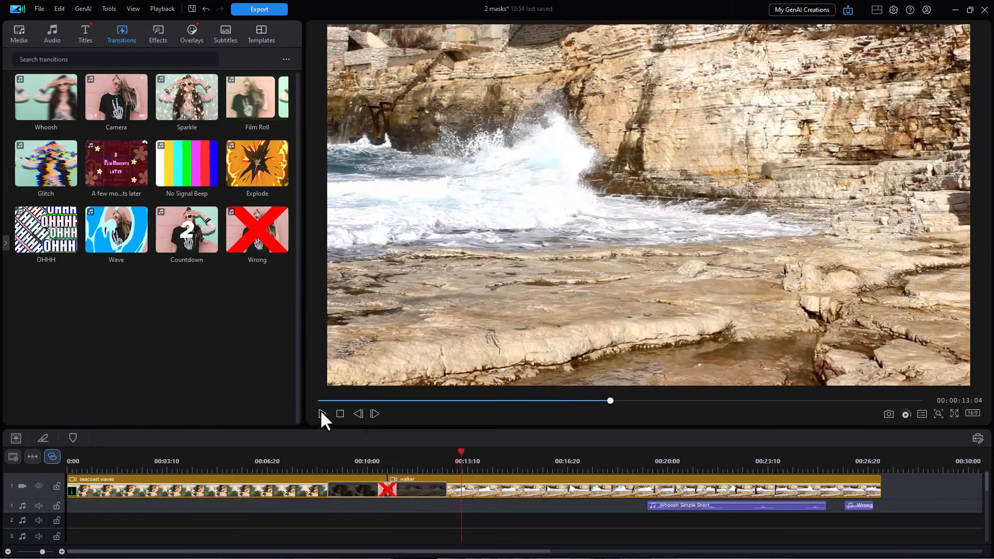
Step: Delete the Wrong transition, apply Page Roll from the favorite transitions in its place and play it back
click(412, 489)
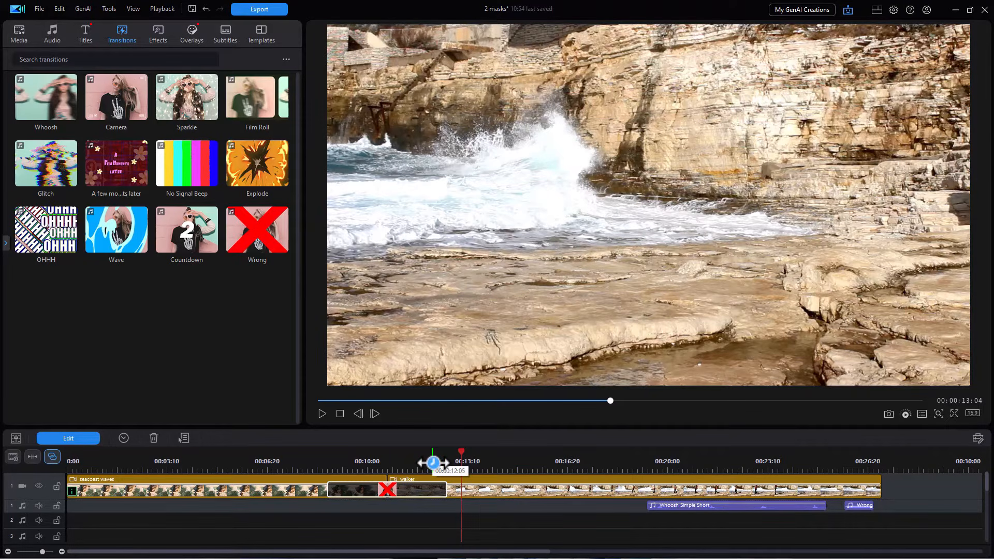
key(Delete)
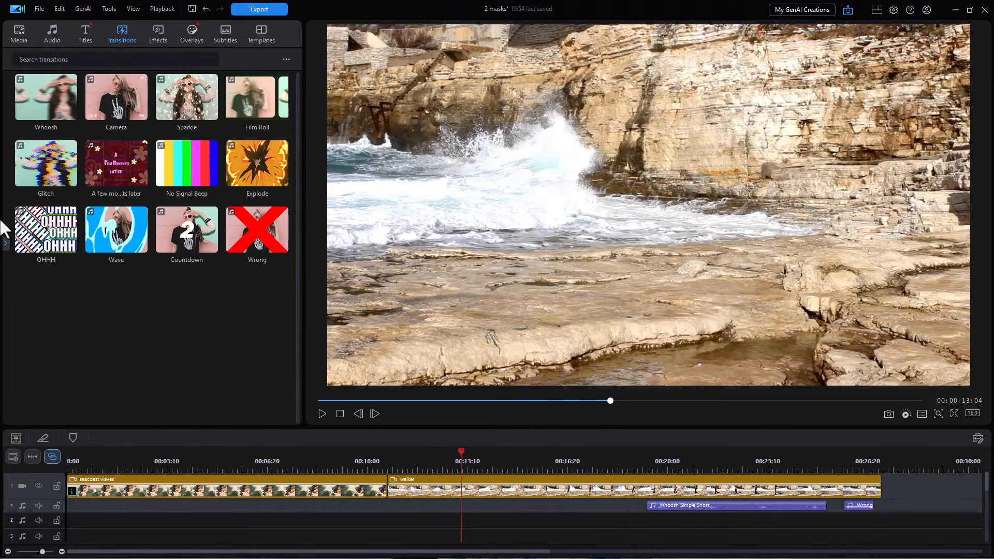
click(5, 241)
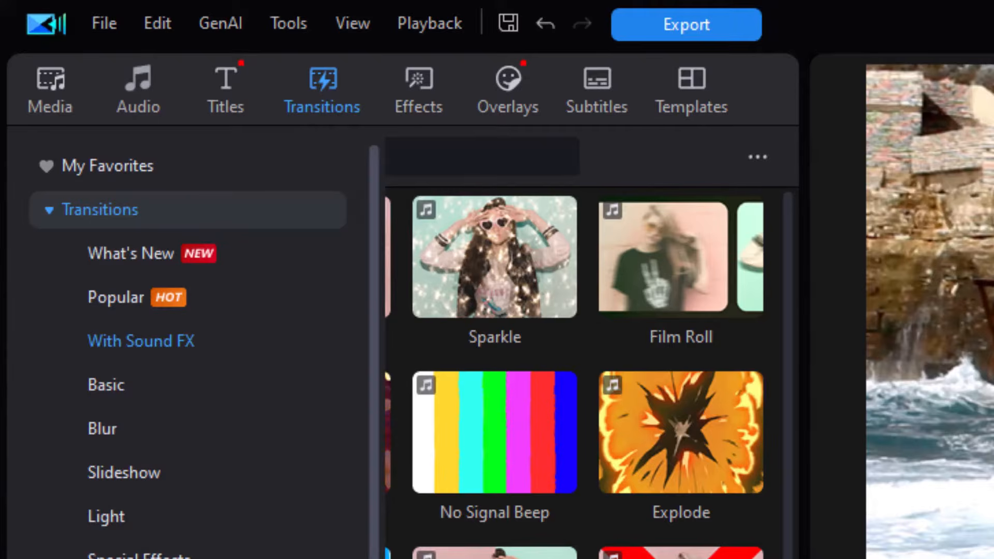
click(144, 167)
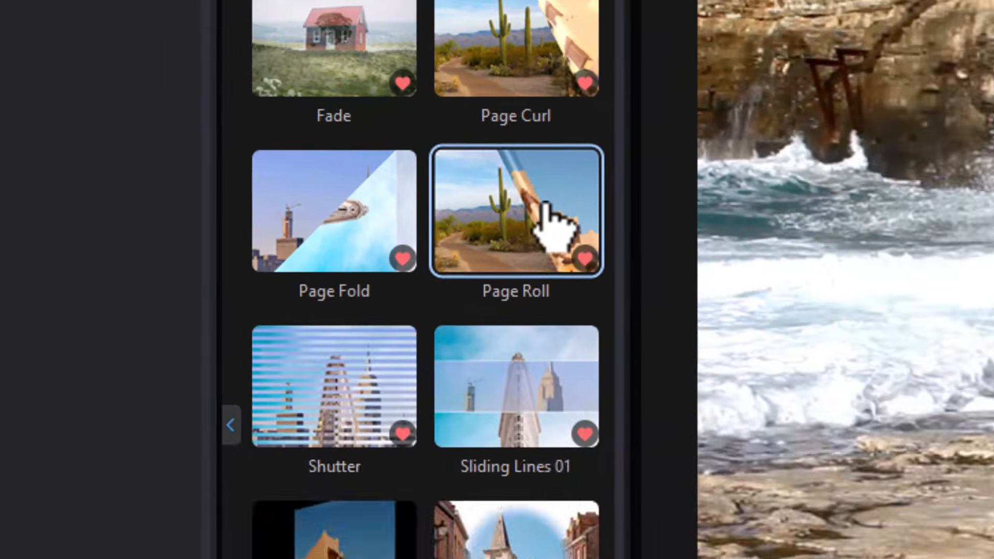
drag(549, 220, 367, 484)
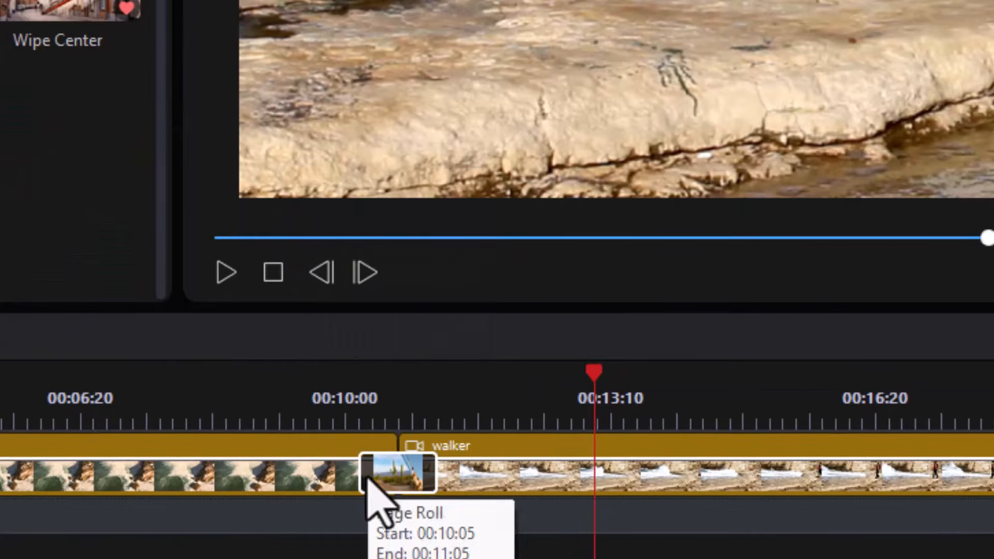
click(334, 398)
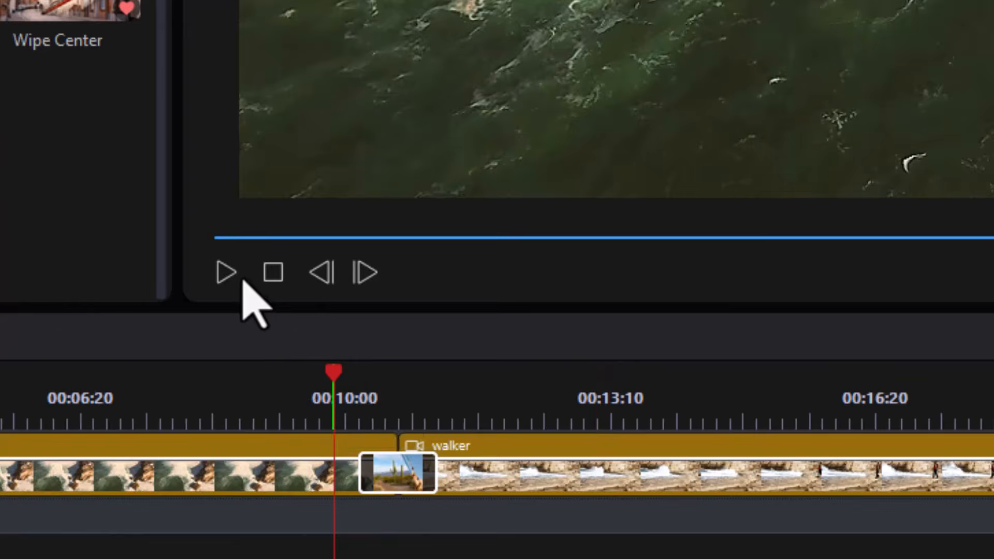
click(226, 273)
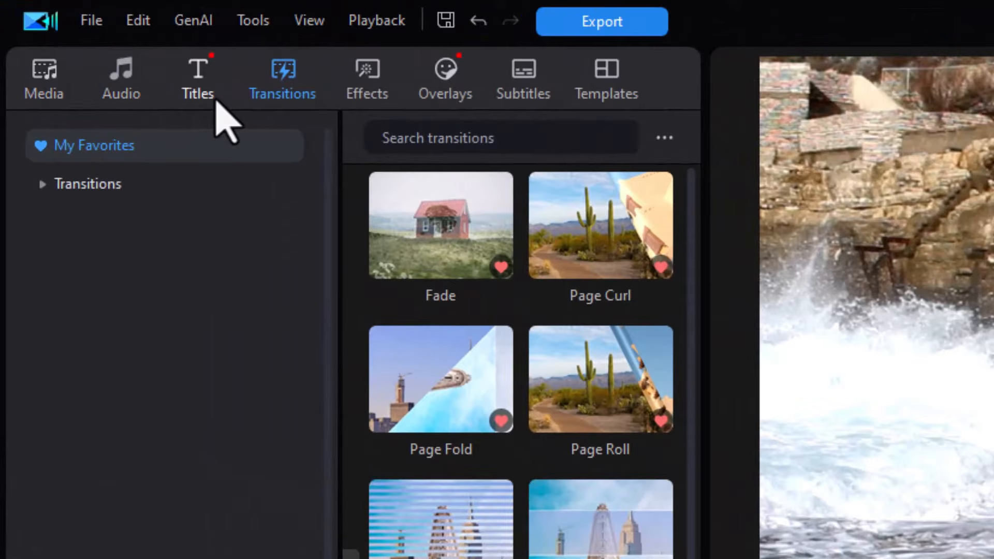
Step: Audition the Monster Heartbeats 1 sound effect and place it on the first audio track beneath the transition between the clips
click(120, 92)
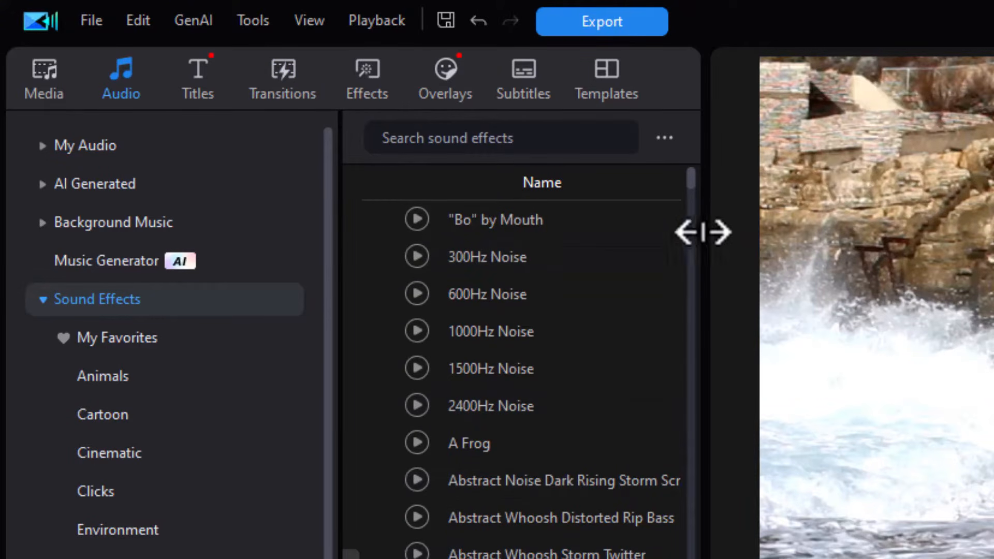
drag(691, 182, 679, 557)
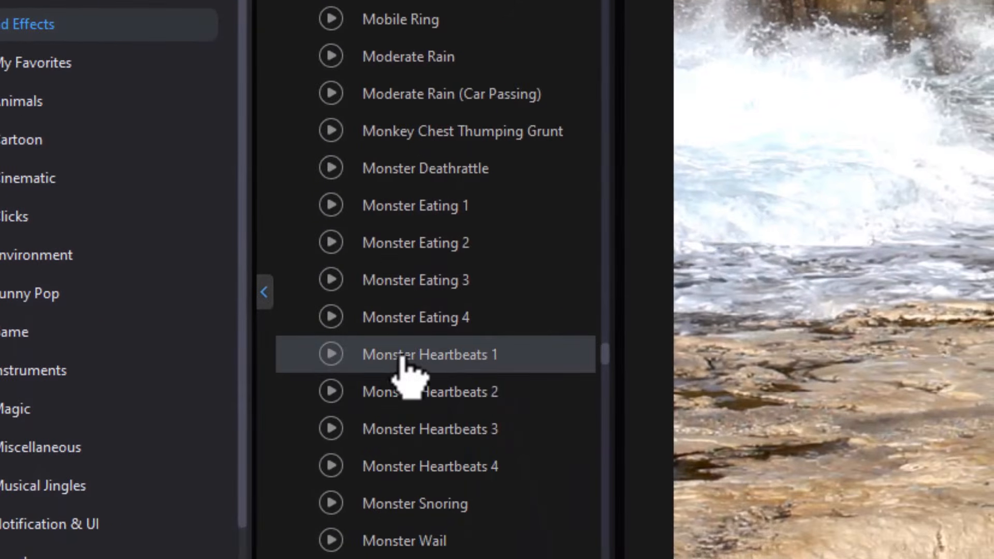
click(403, 358)
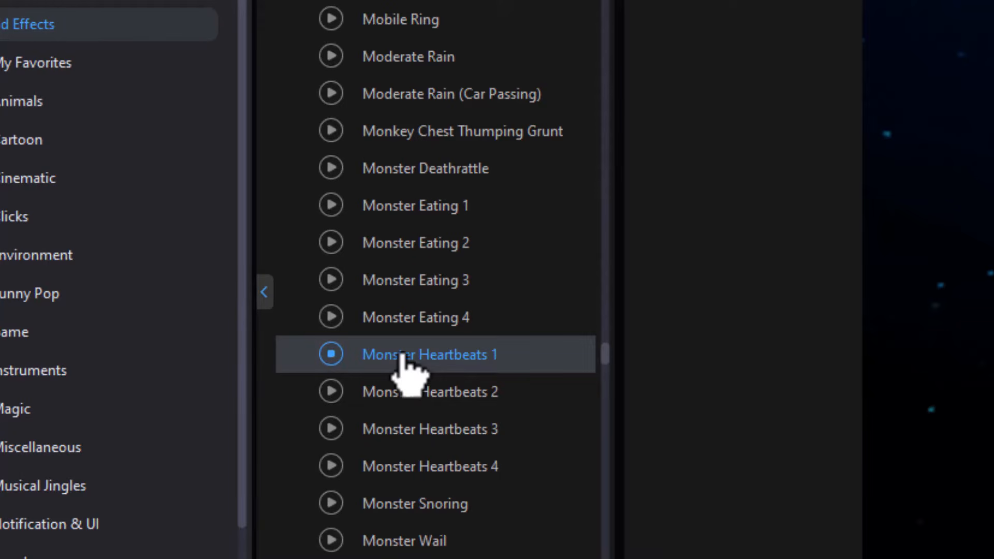
drag(409, 363, 641, 558)
drag(258, 399, 192, 403)
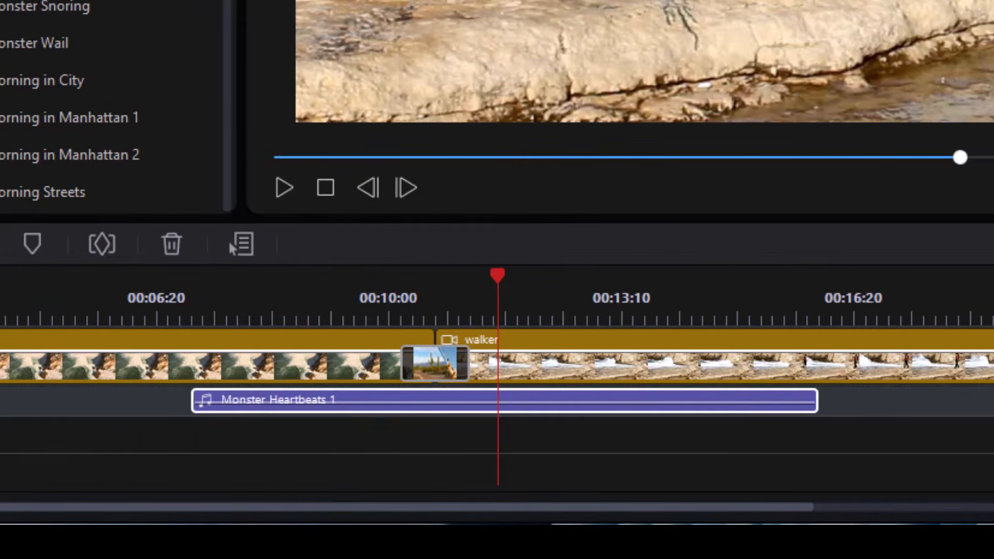
Step: Enlarge the first audio track and trim Monster Heartbeats 1 to its first beat, with the out position at 00:00:01:08
click(190, 307)
click(238, 366)
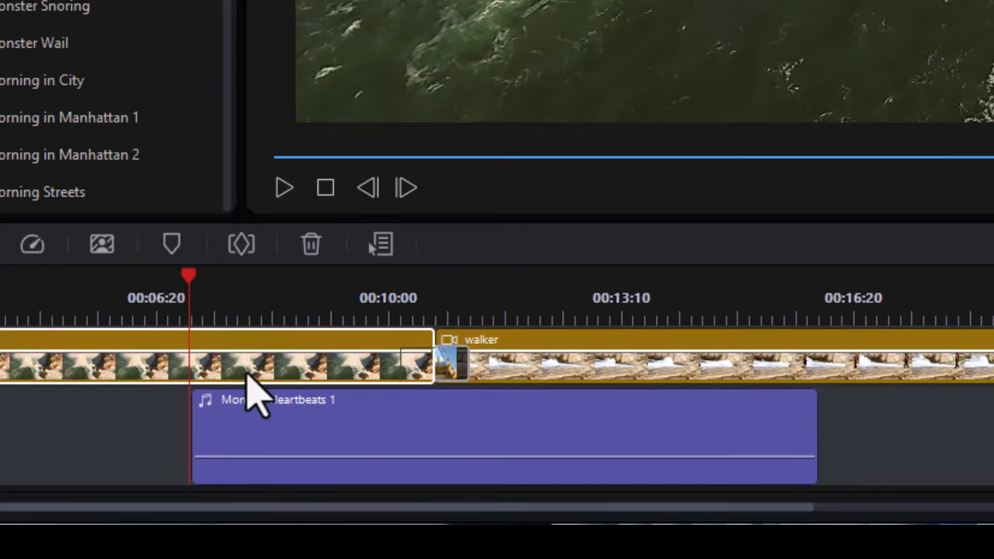
click(338, 450)
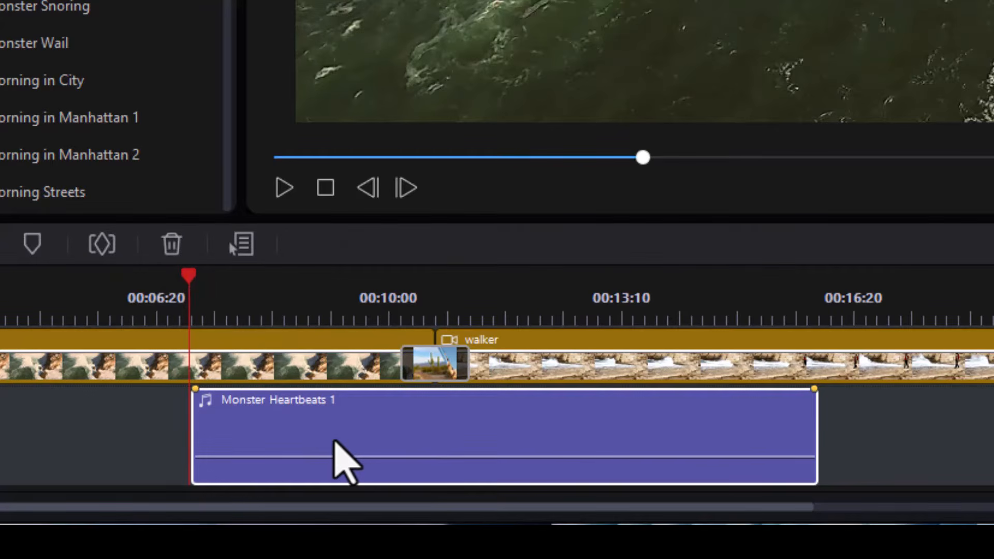
right_click(337, 448)
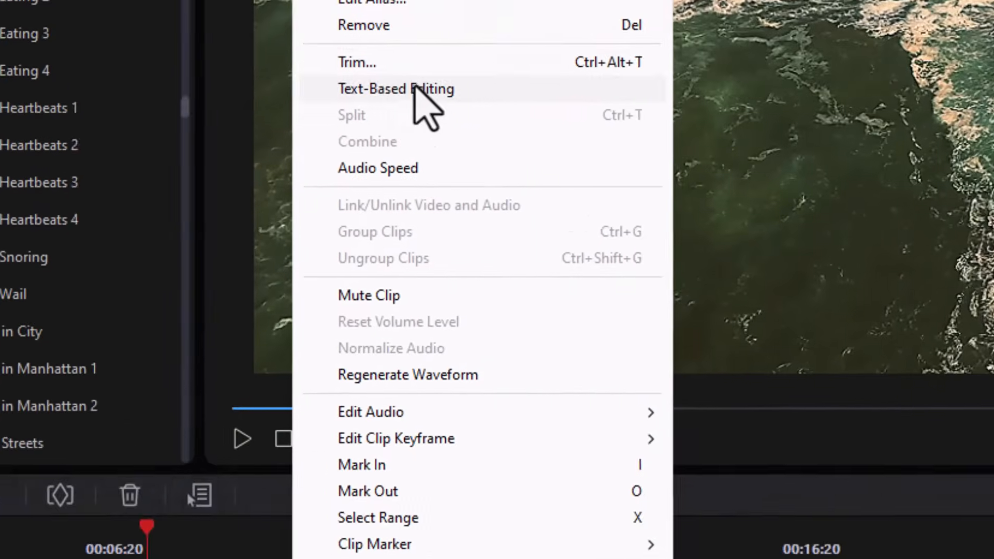
click(372, 64)
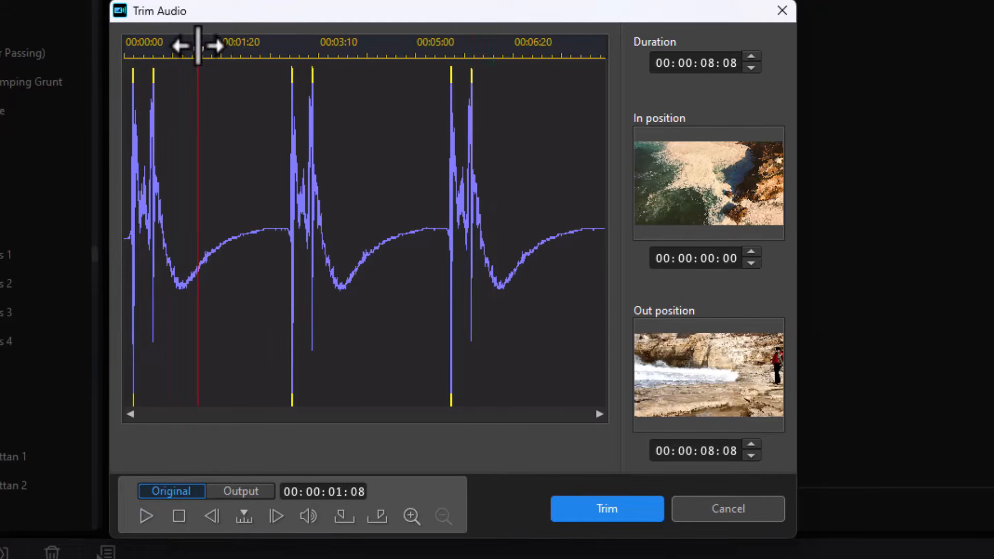
click(377, 519)
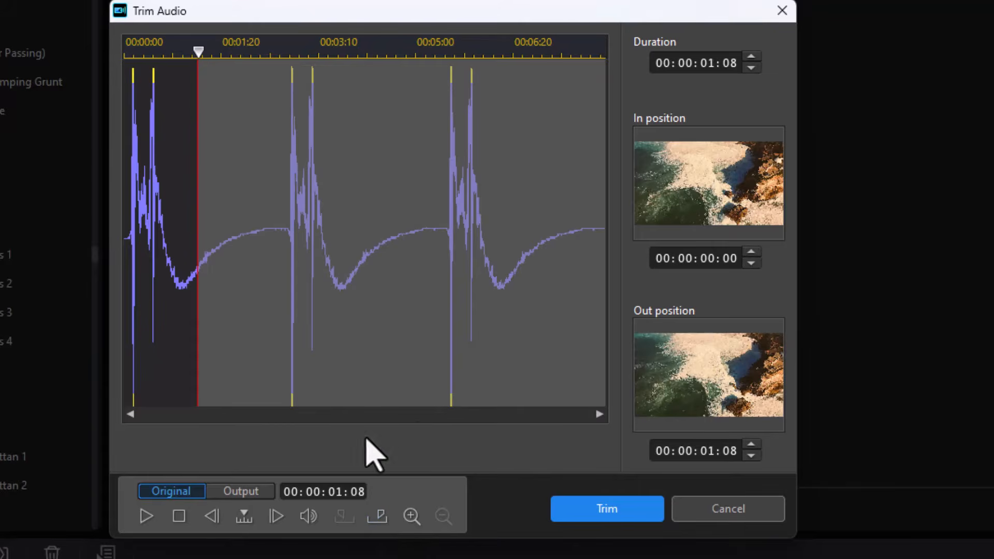
click(622, 521)
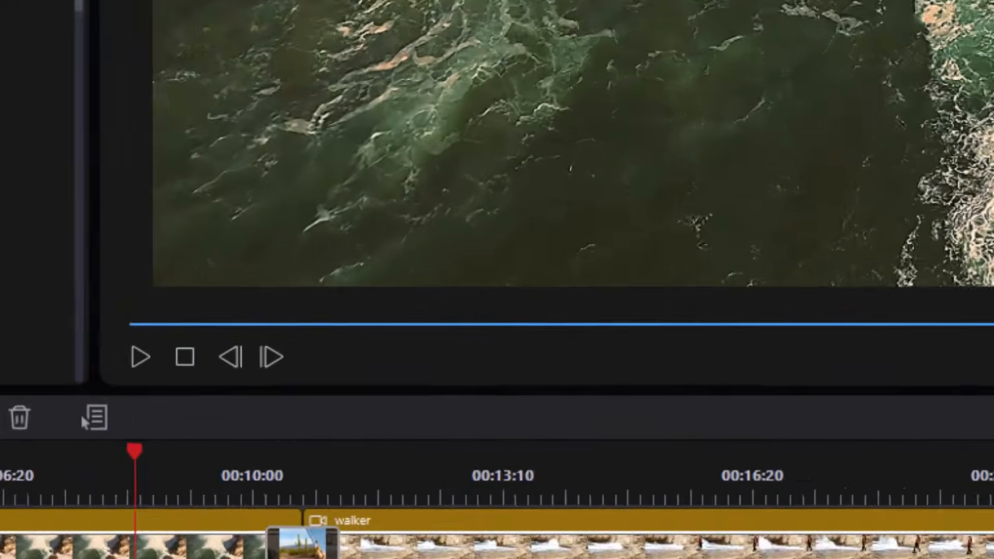
Step: Align the end of the trimmed heartbeat clip with the end of the Page Roll transition and preview both from 00:00:09:16
drag(78, 466, 402, 441)
click(264, 211)
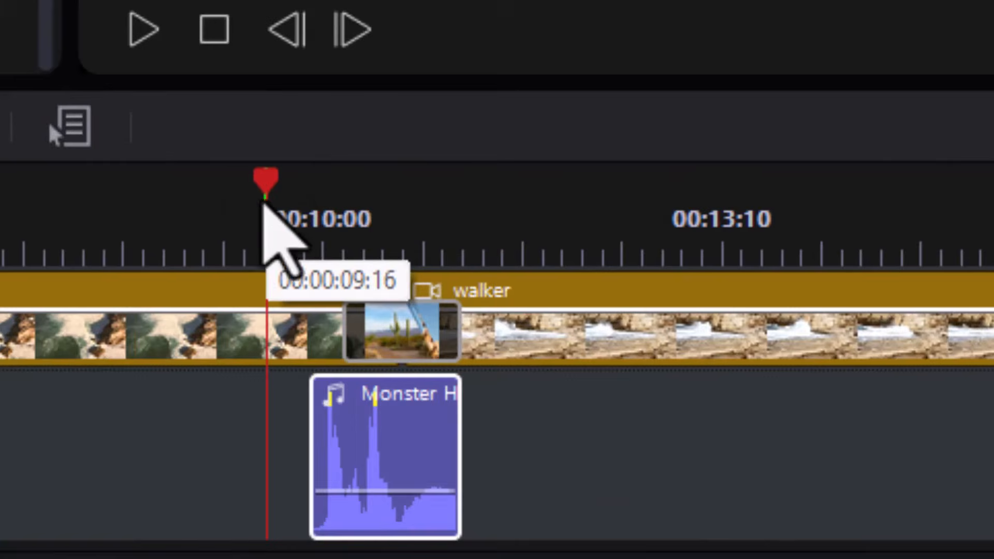
click(233, 290)
click(143, 29)
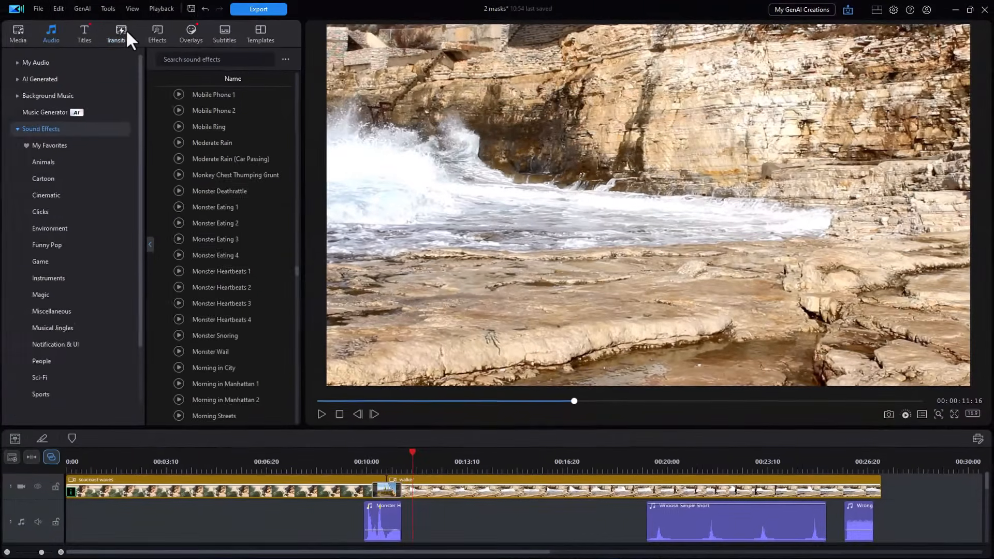
Step: Replace the Page Roll transition above the heartbeat clip with Wipe Center from the favorite transitions
click(123, 31)
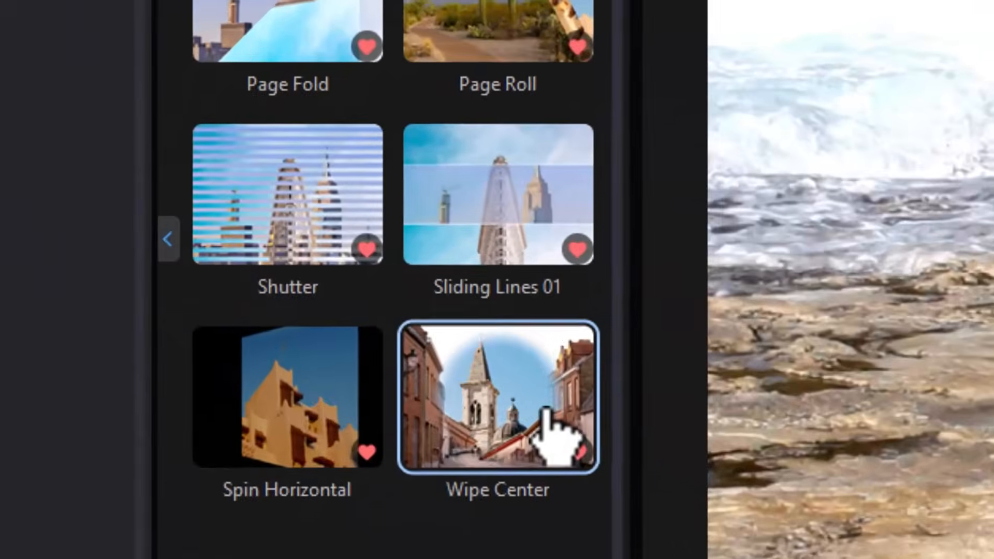
drag(548, 412, 516, 306)
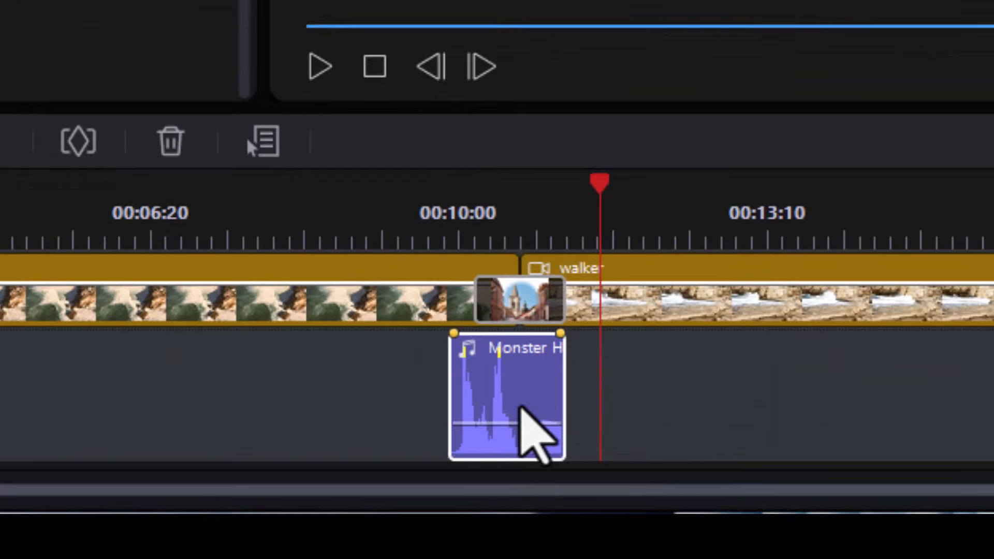
Step: Delete the heartbeat clip beneath the transition and search the sound effects for "who"
key(Delete)
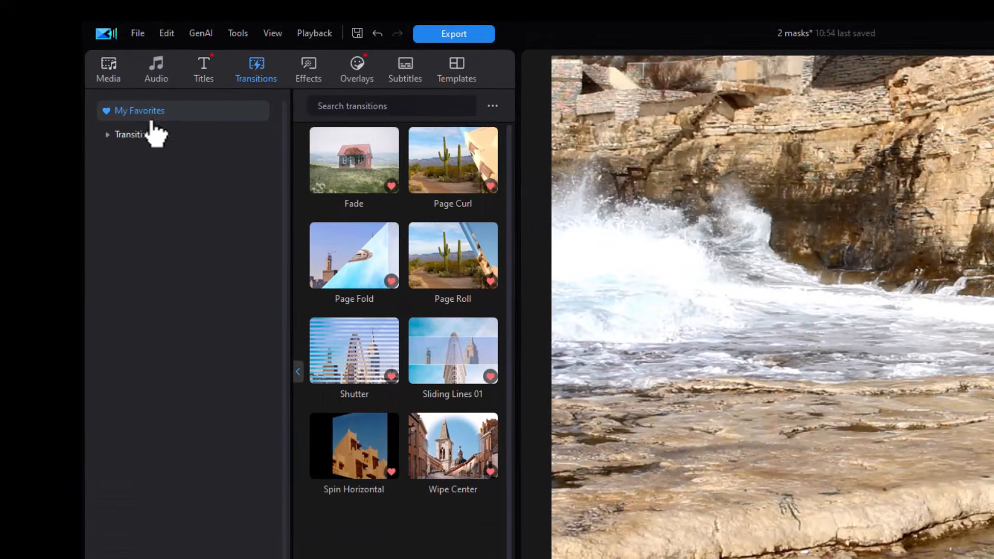
click(156, 67)
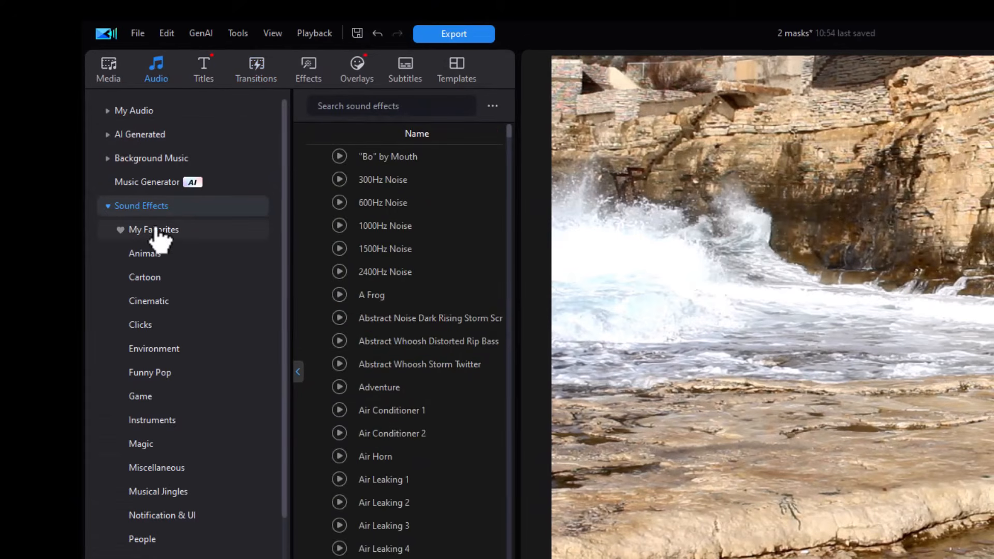
click(354, 109)
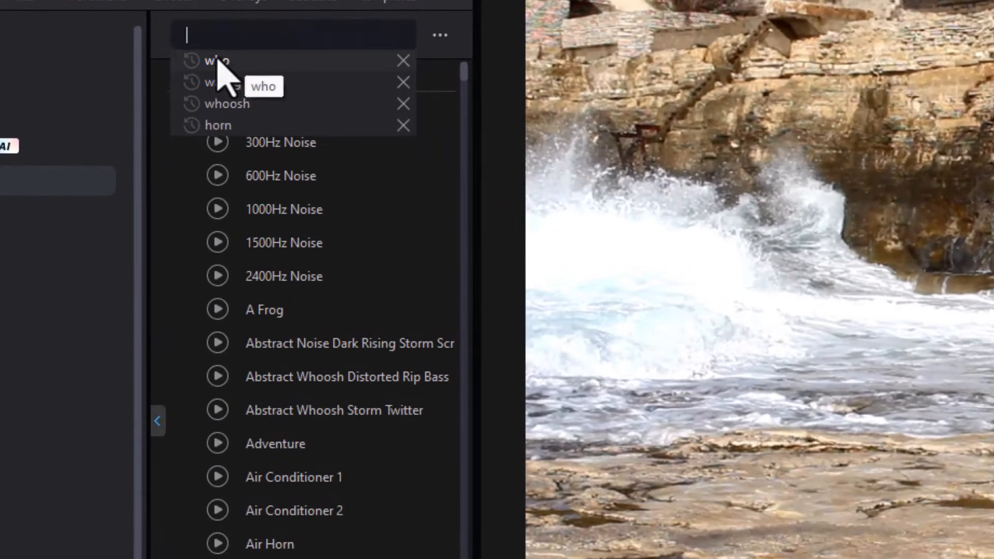
click(241, 65)
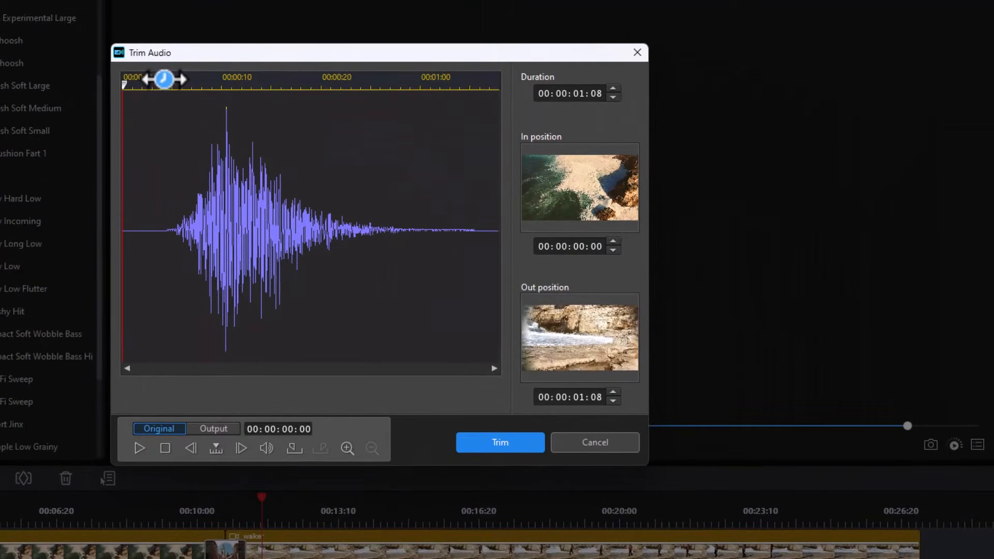
Step: Trim the whoosh sound effect to an in position of 00:00:00:05 and an out position of 00:00:00:26
mouse_move(164, 79)
mouse_down()
mouse_move(157, 85)
mouse_move(166, 87)
mouse_up()
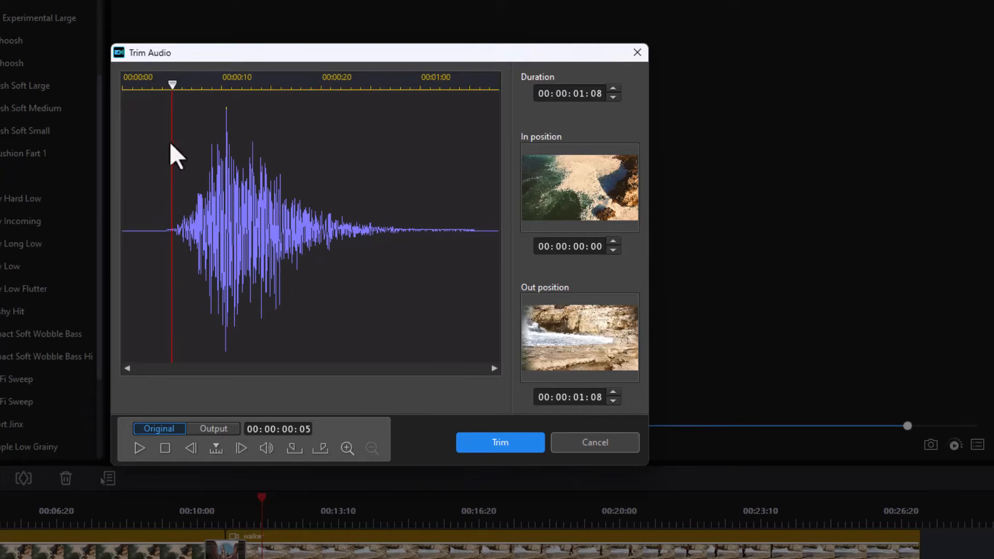
click(292, 448)
drag(338, 93, 377, 90)
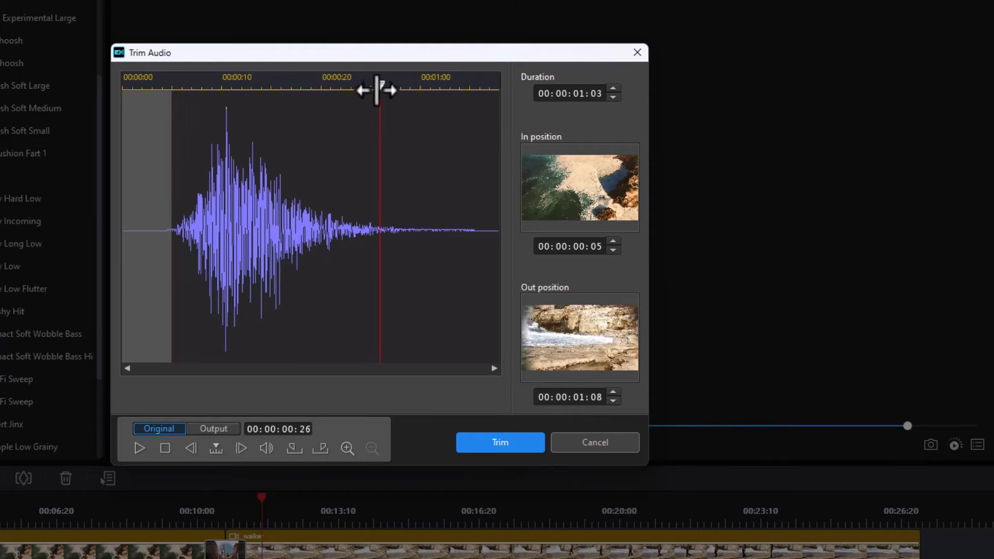
click(321, 448)
click(515, 445)
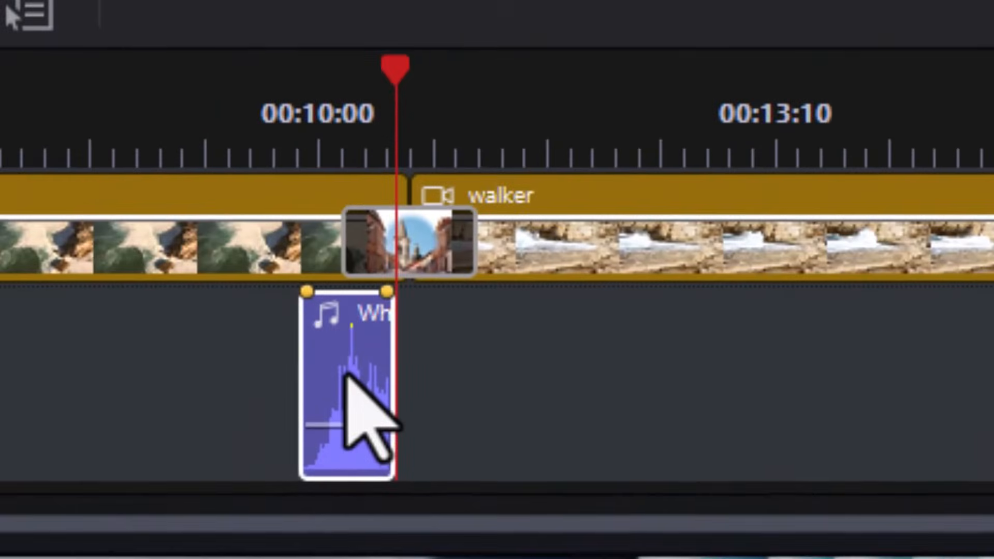
Step: Move the trimmed whoosh clip beneath the Wipe Center transition and preview both from shortly before the transition
drag(345, 374, 397, 376)
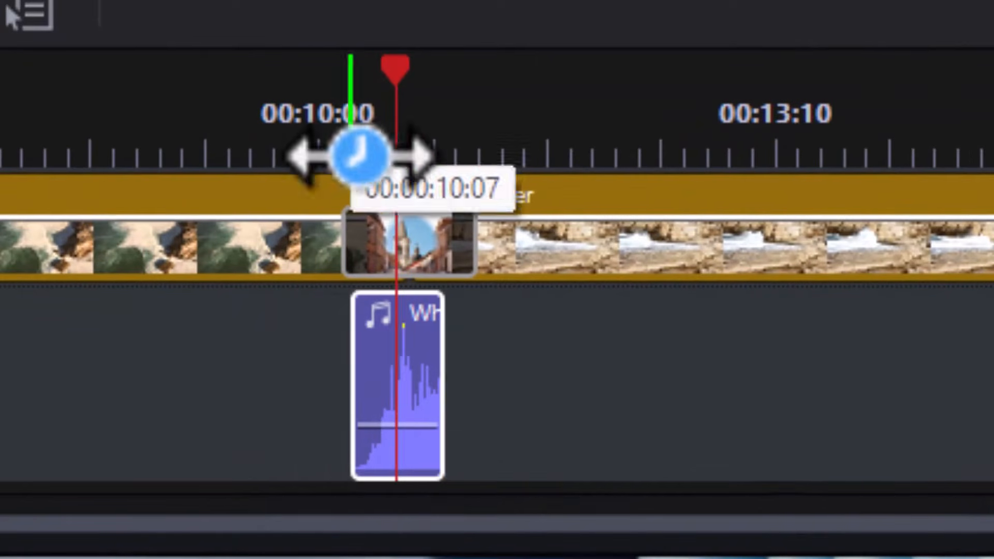
click(263, 124)
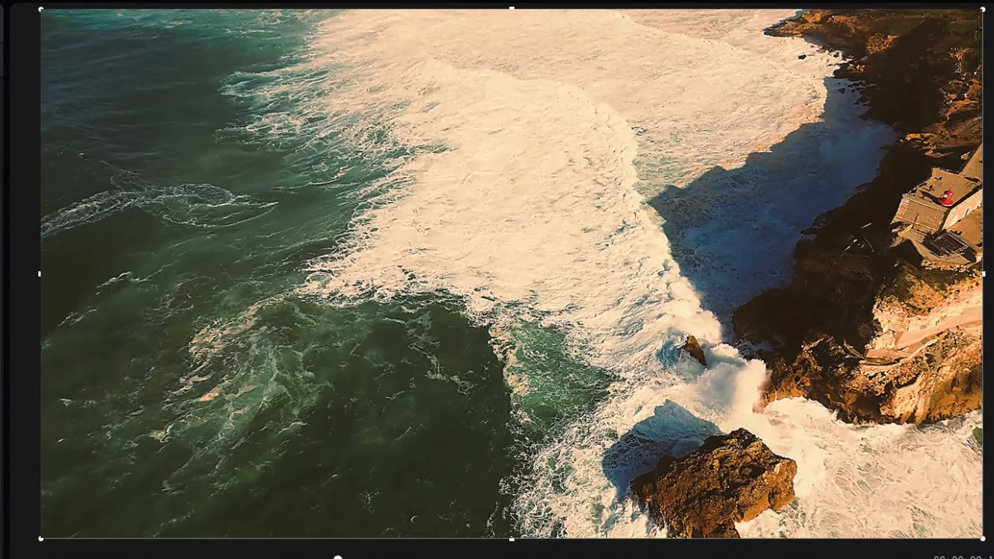
key(space)
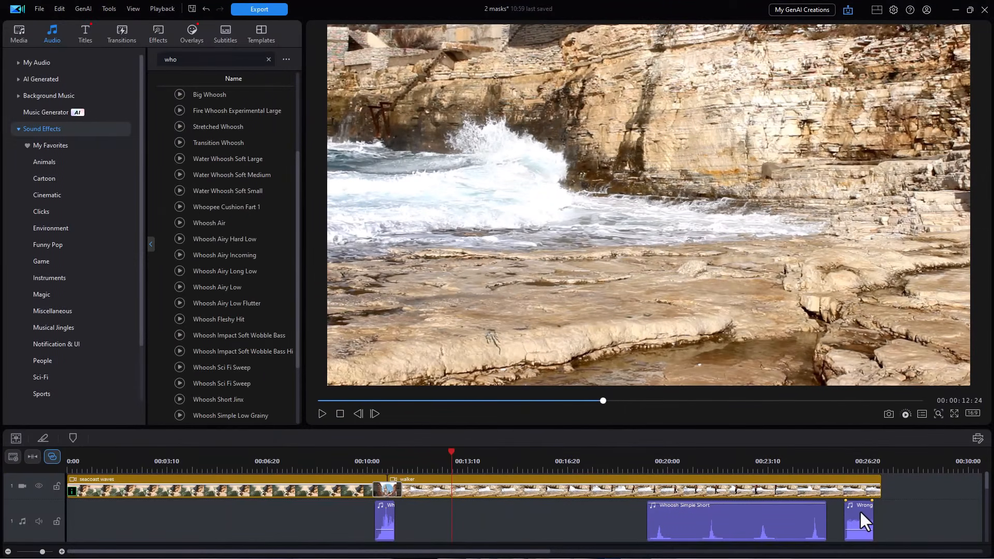
Step: Replace the whoosh clip beneath the Wipe Center transition with the Wrong sound clip from the end of the audio track
click(859, 511)
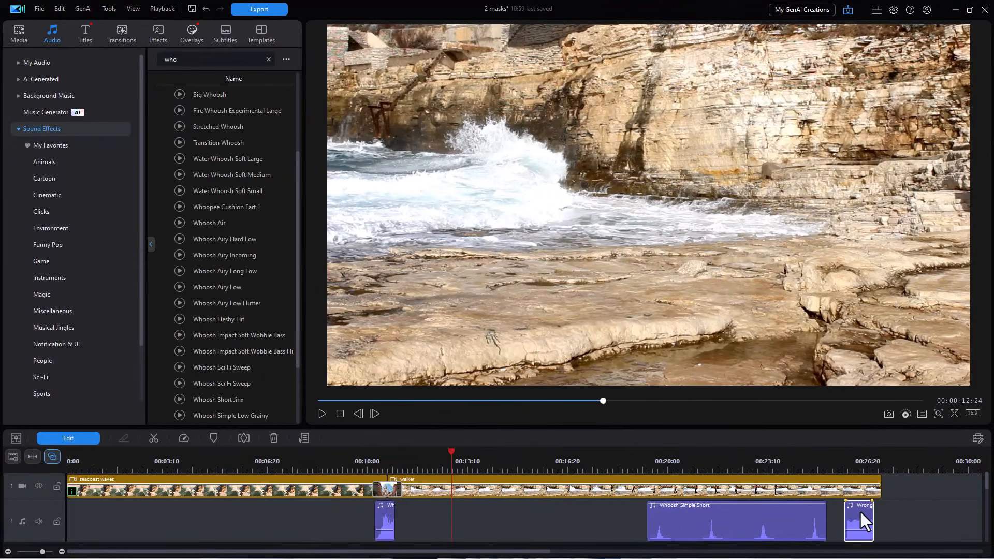
click(390, 519)
key(Delete)
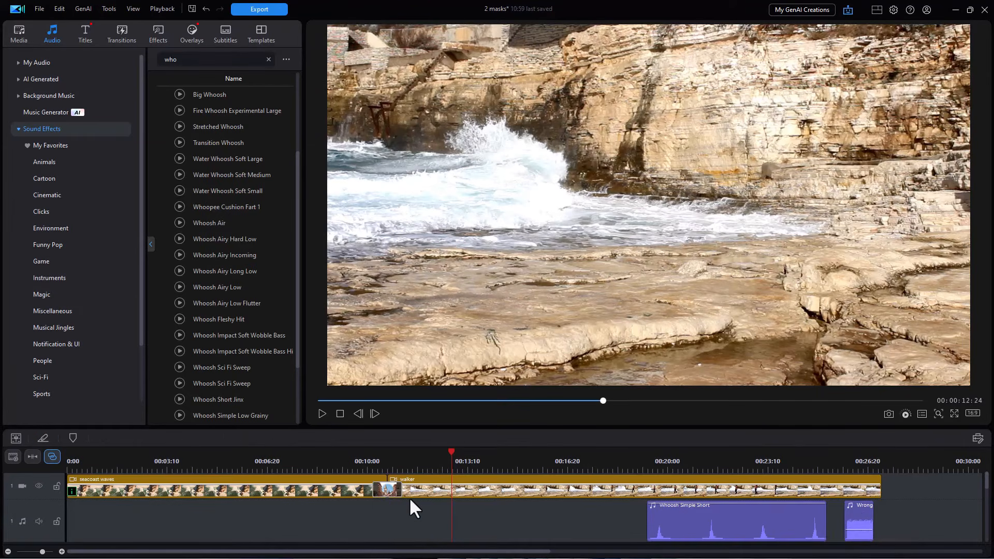
drag(860, 513, 389, 523)
Step: Preview the Wipe Center transition with the Wrong sound effect, starting just before the transition
drag(367, 466, 362, 465)
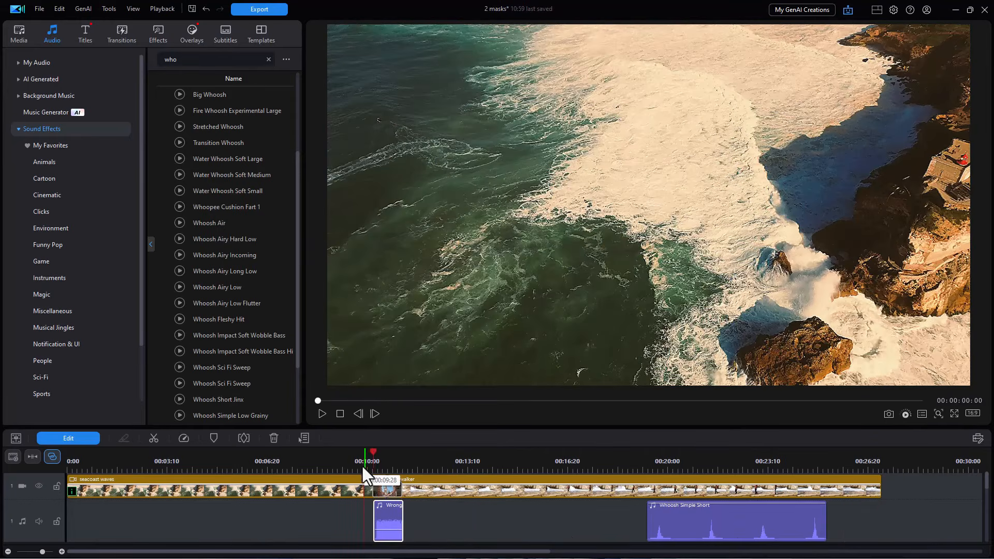
click(324, 415)
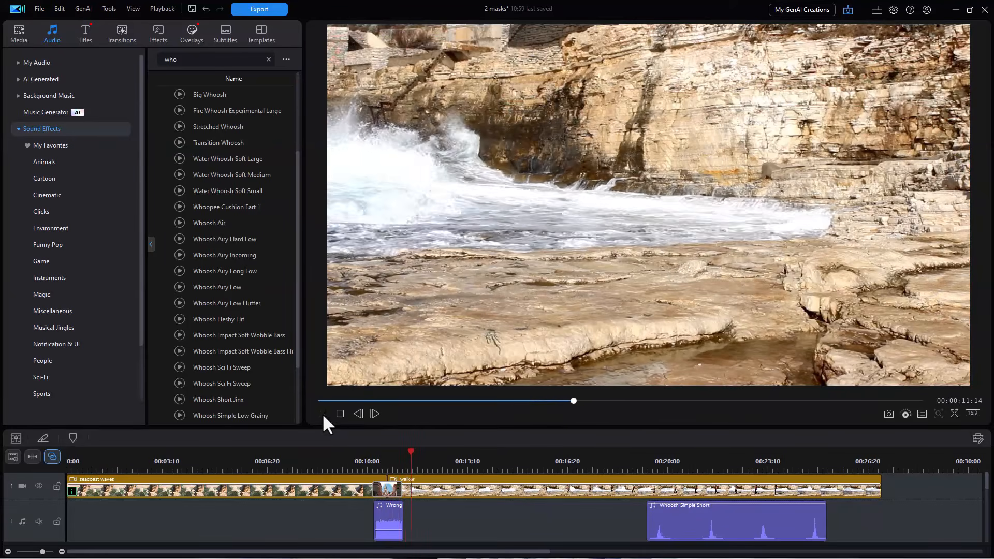
click(322, 414)
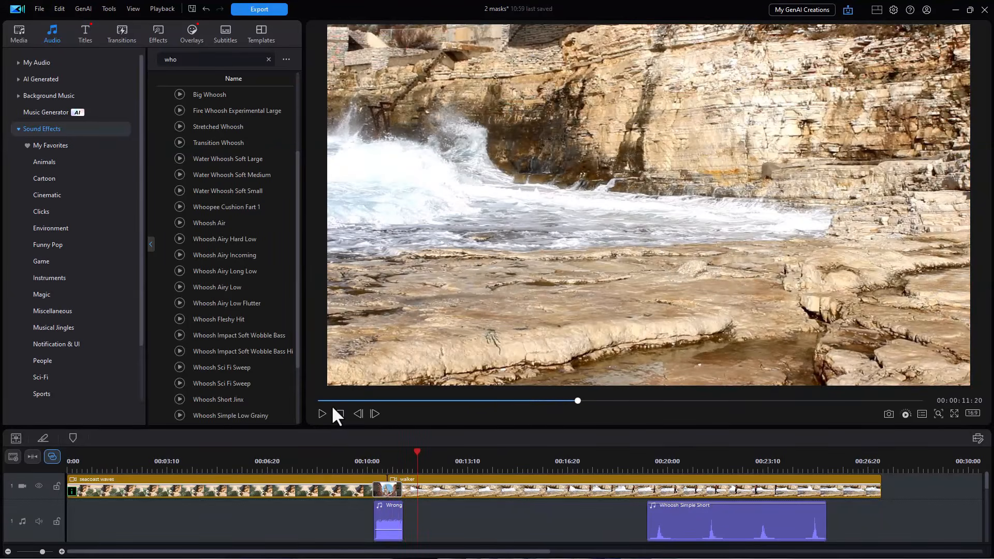